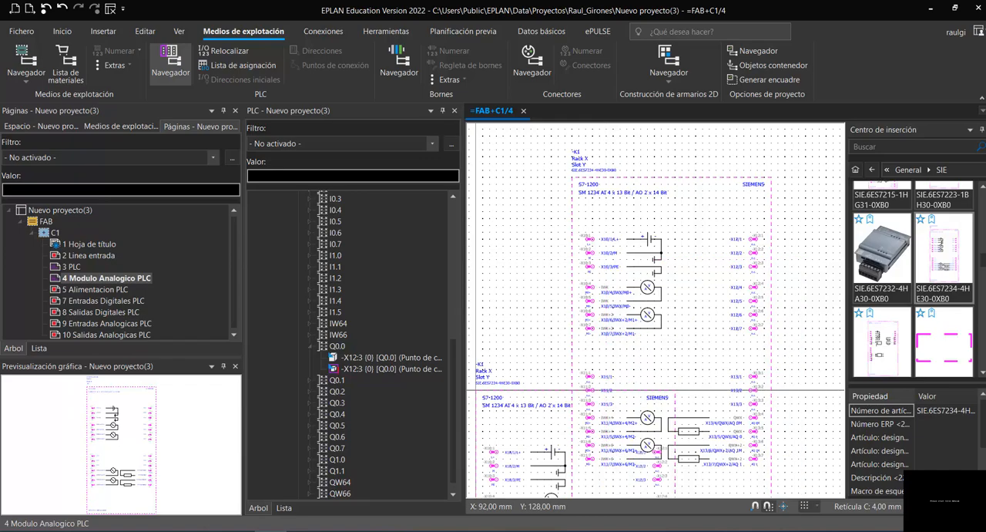
- Switch to the S7-1200 manual in Foxit Reader and examine the SM 1234 AI 4 x 13 bits / AQ 2 x 14 bits wiring diagram
key("alt+Tab")
scroll(522, 333, "down", 2)
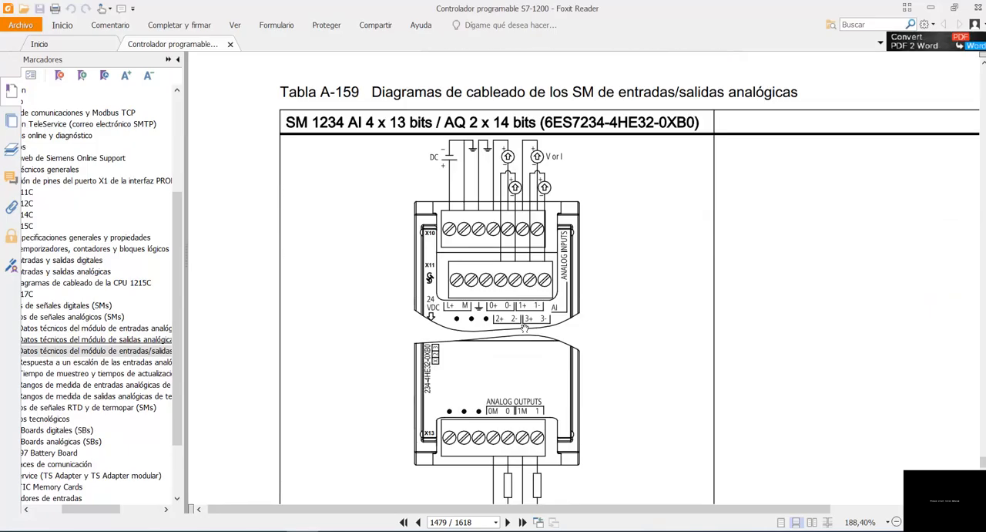
scroll(524, 329, "up", 6)
scroll(532, 324, "down", 4)
scroll(533, 324, "down", 5)
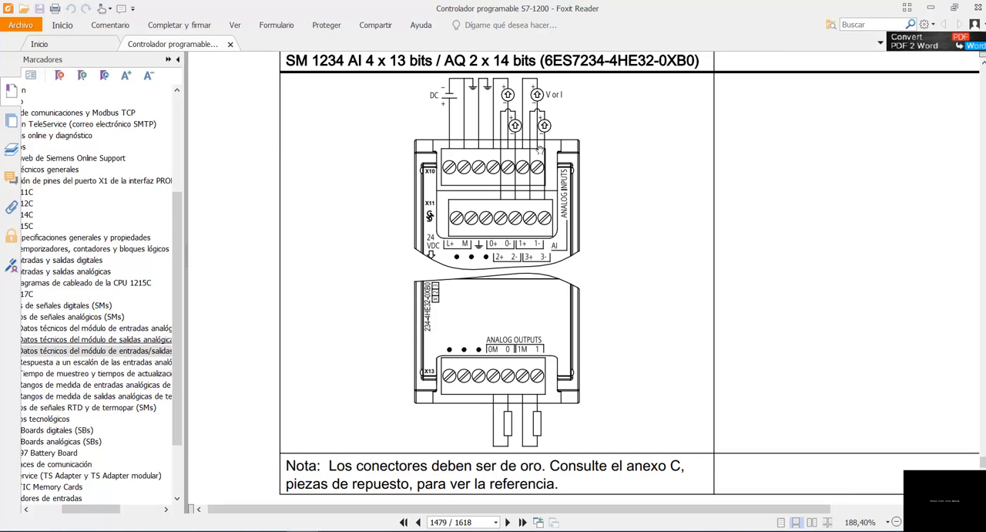
scroll(539, 149, "up", 1)
scroll(530, 178, "down", 1)
left_click(509, 530)
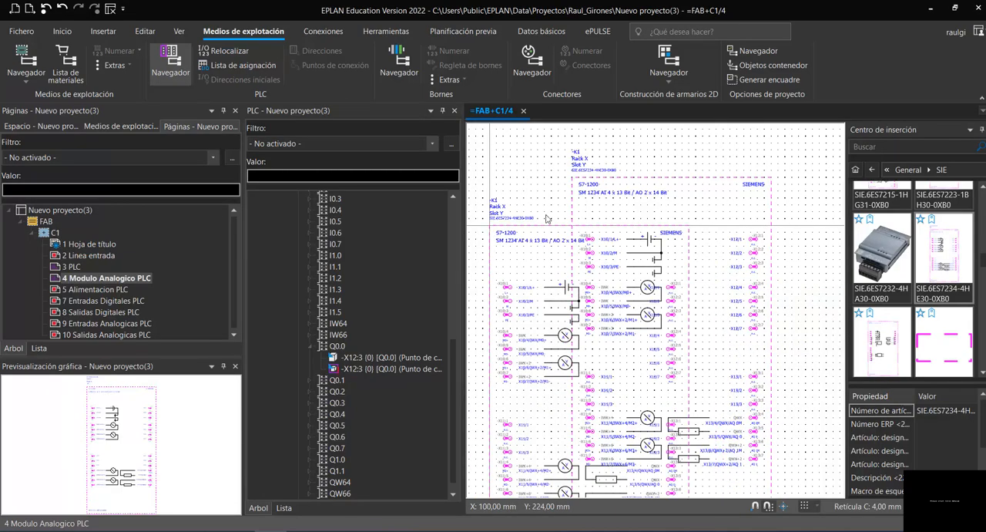
- End the macro placement in EPLAN and set the analog module PLC box's visible device tag to -1A2
key("Escape")
scroll(612, 202, "down", 1)
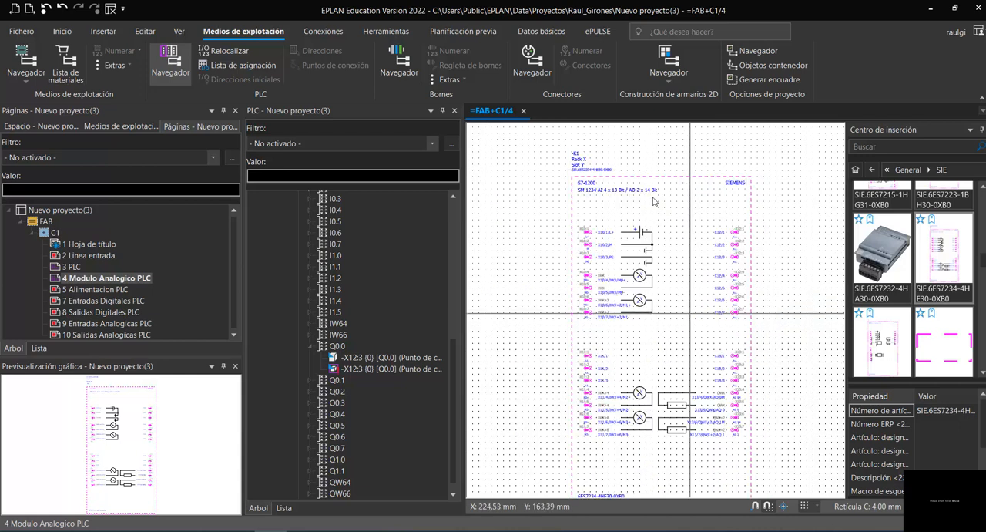
scroll(637, 162, "up", 2)
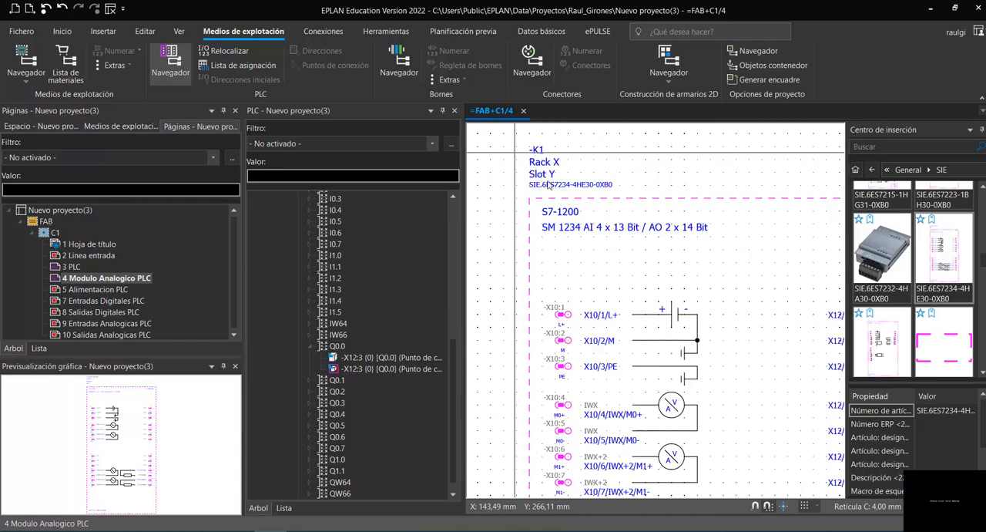
scroll(515, 154, "up", 1)
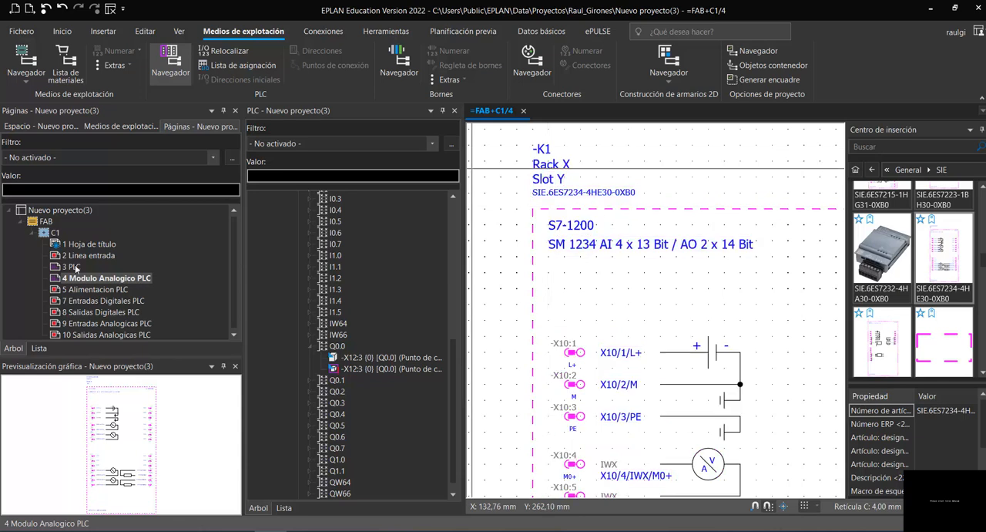
double_click(580, 208)
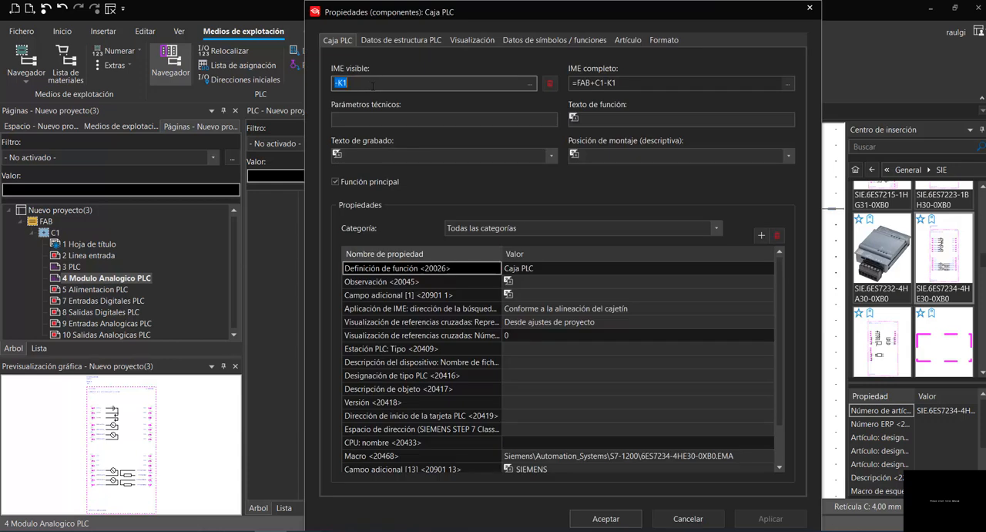
type("-1A2")
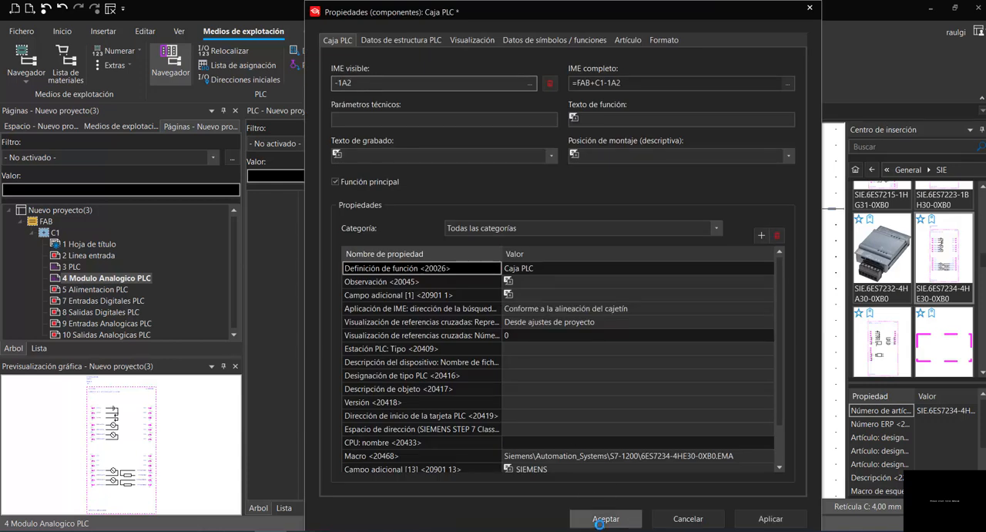
left_click(606, 518)
left_click(667, 184)
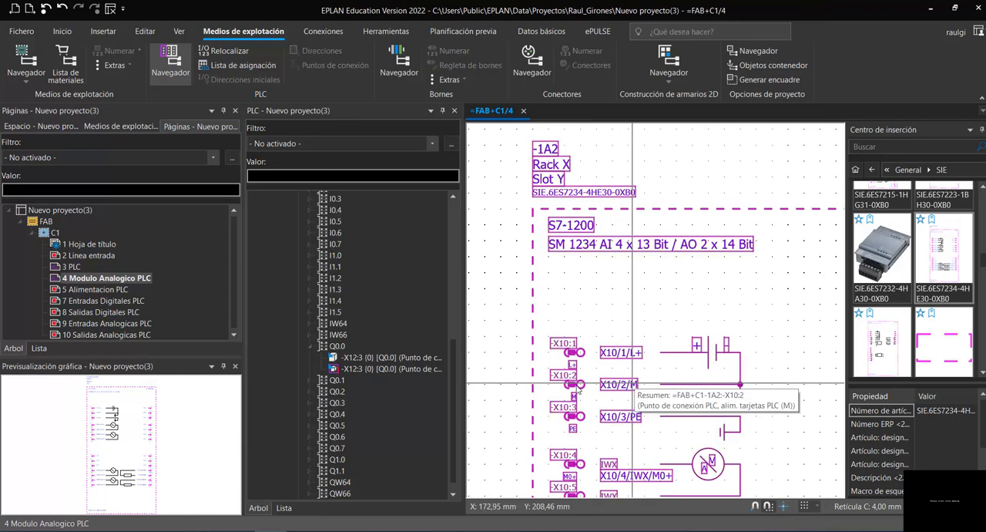
- Open page 3 PLC and examine the analog addresses and power connection points of the CPU 1215C
scroll(510, 385, "up", 1)
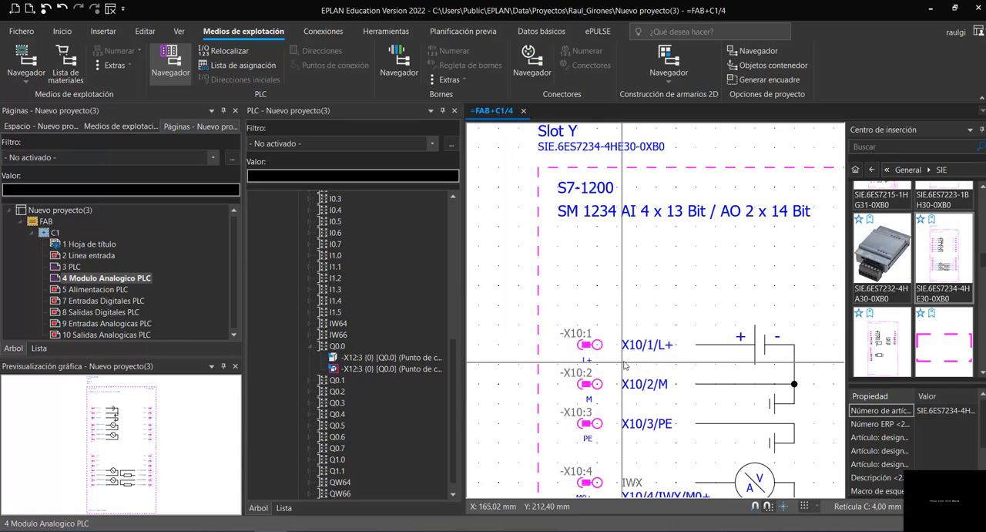
left_click(69, 265)
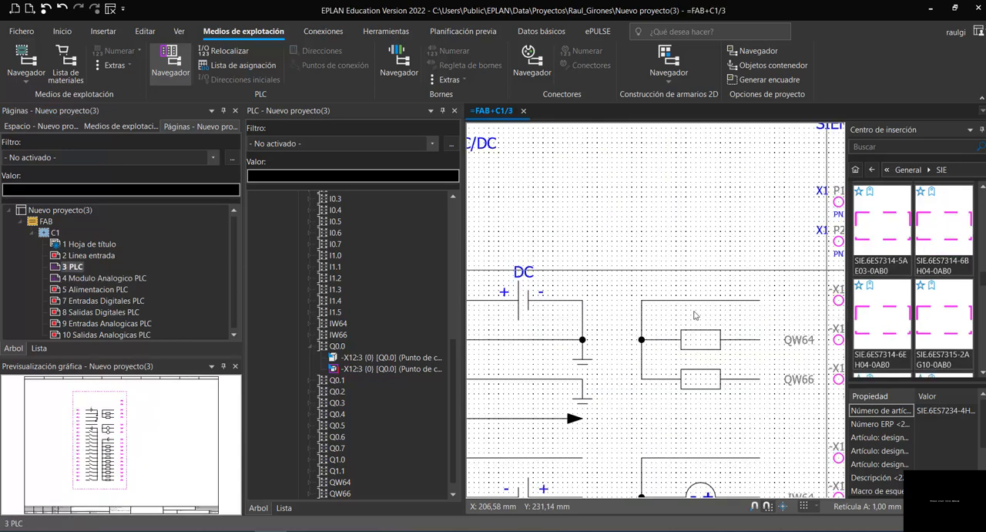
scroll(545, 284, "up", 5)
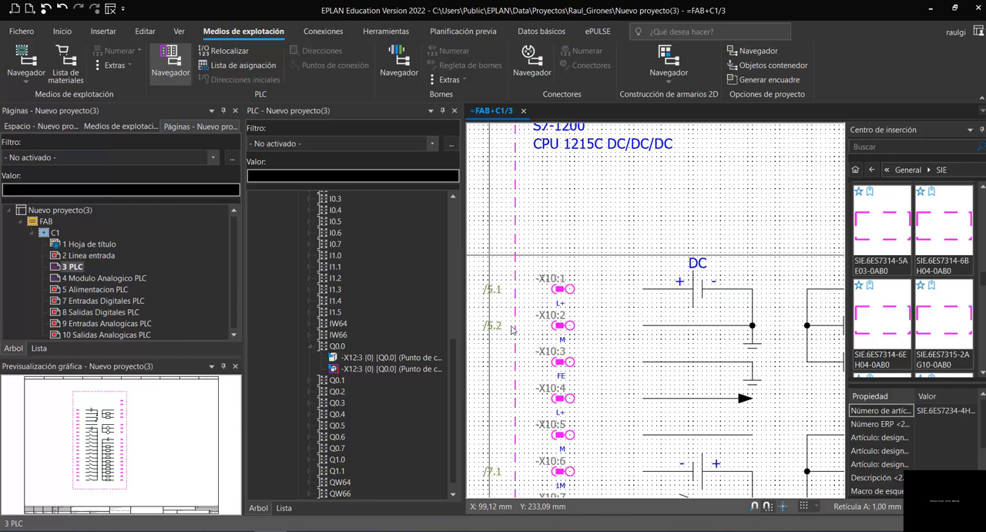
scroll(530, 162, "down", 1)
- Readdress the analog connection points of module -1A2 on page 4 with starting address 96 for both inputs and outputs
left_click(116, 278)
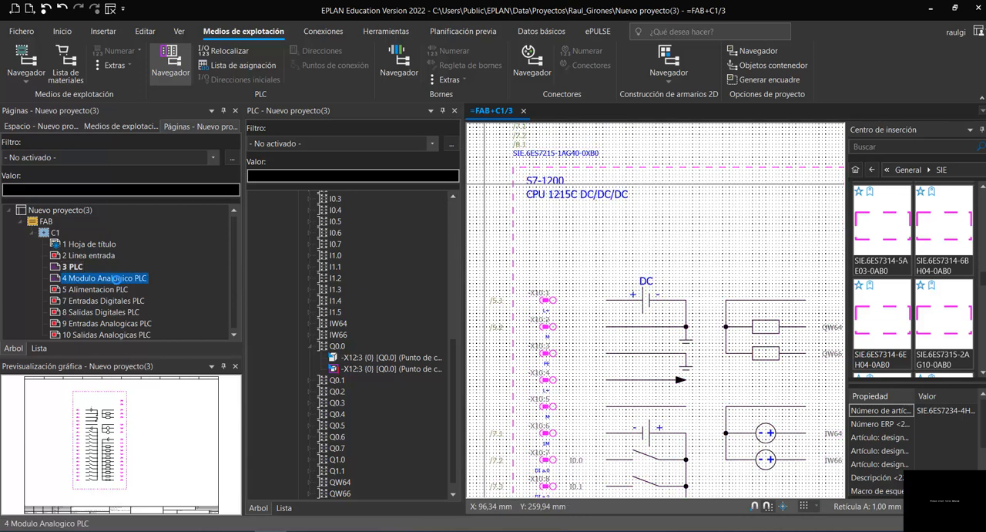
scroll(585, 278, "down", 1)
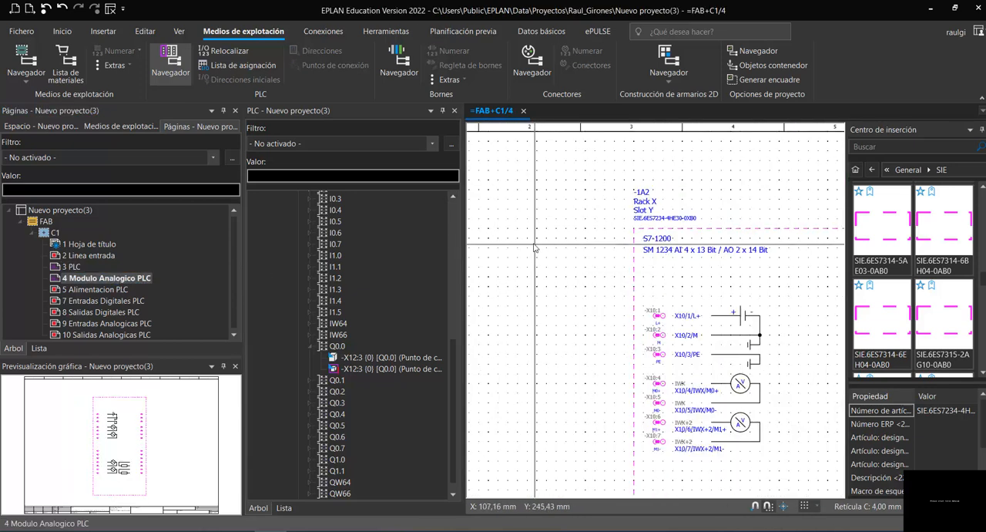
scroll(756, 422, "up", 1)
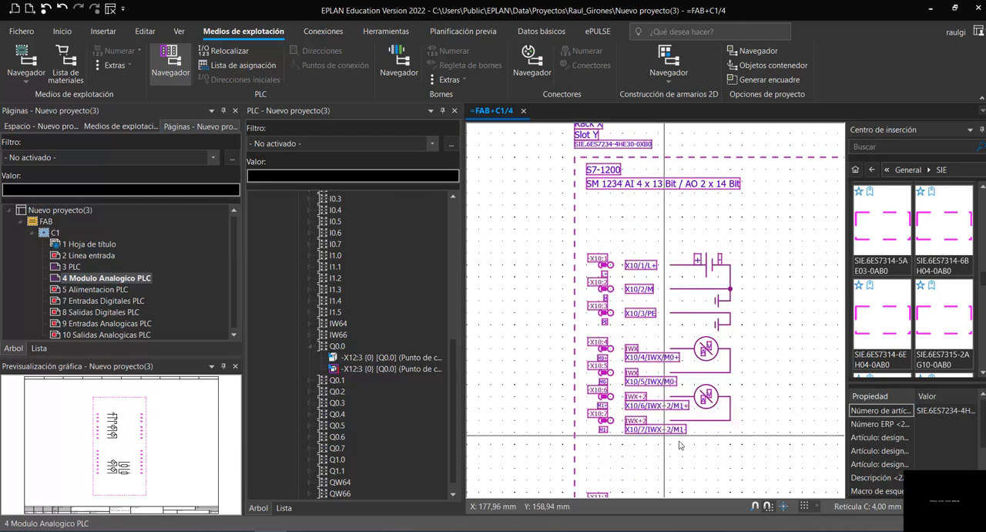
scroll(671, 440, "up", 1)
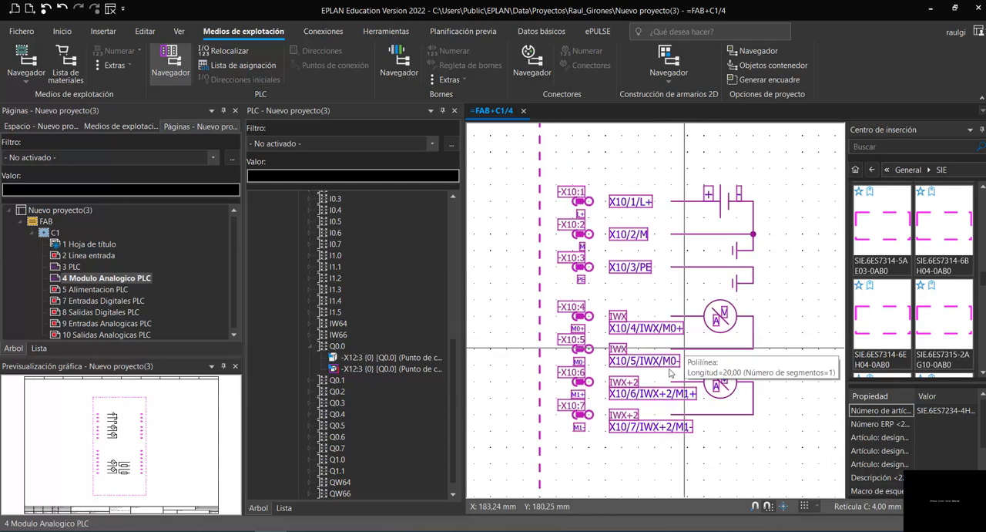
left_click(544, 252)
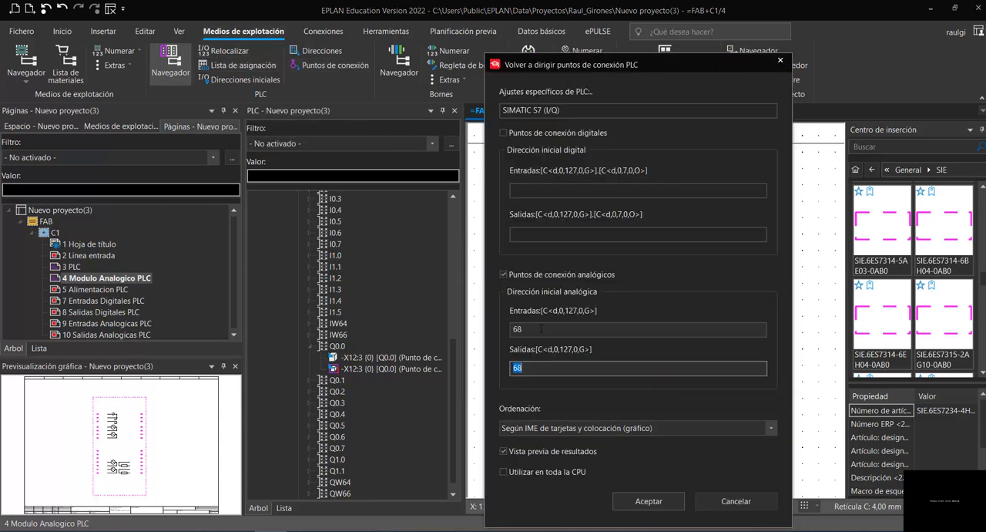
key("shift+Tab")
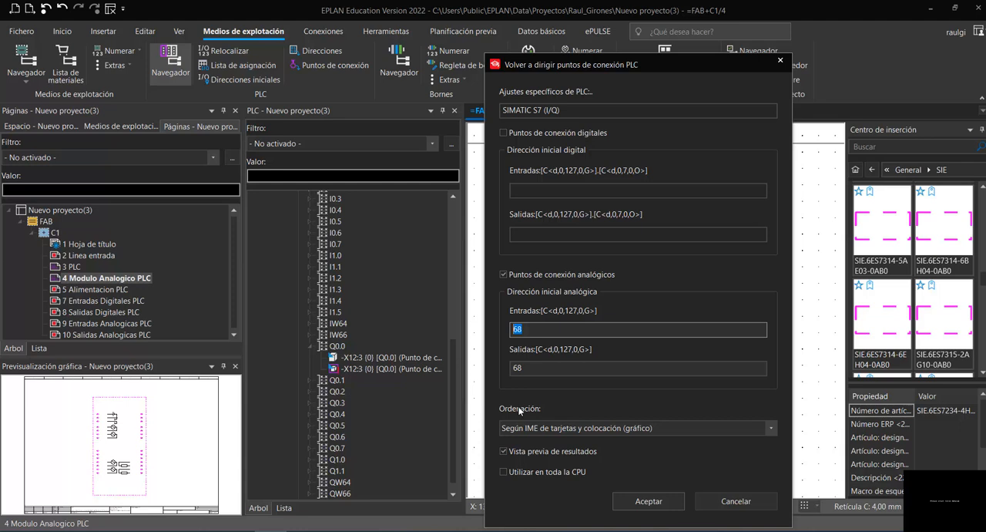
type("96")
key("Tab")
type("9")
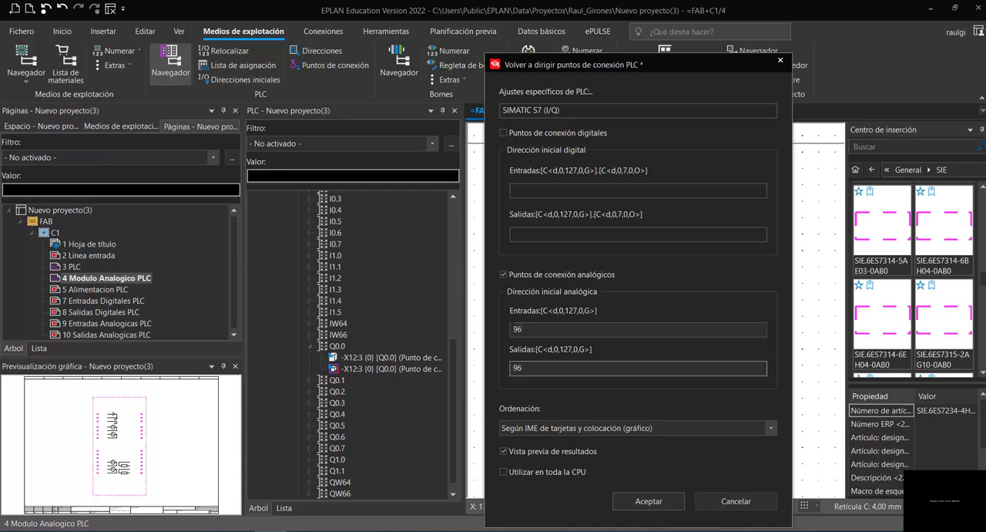
left_click(639, 497)
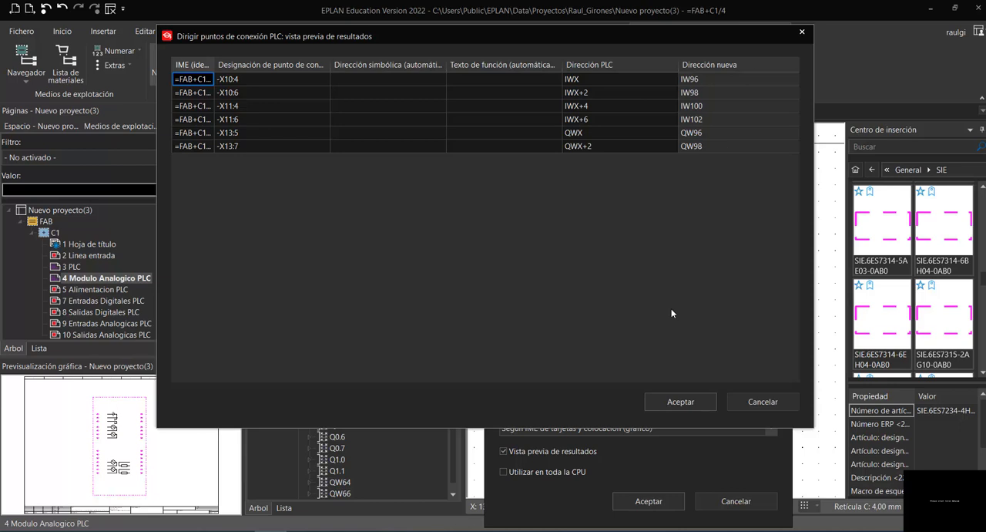
key("Return")
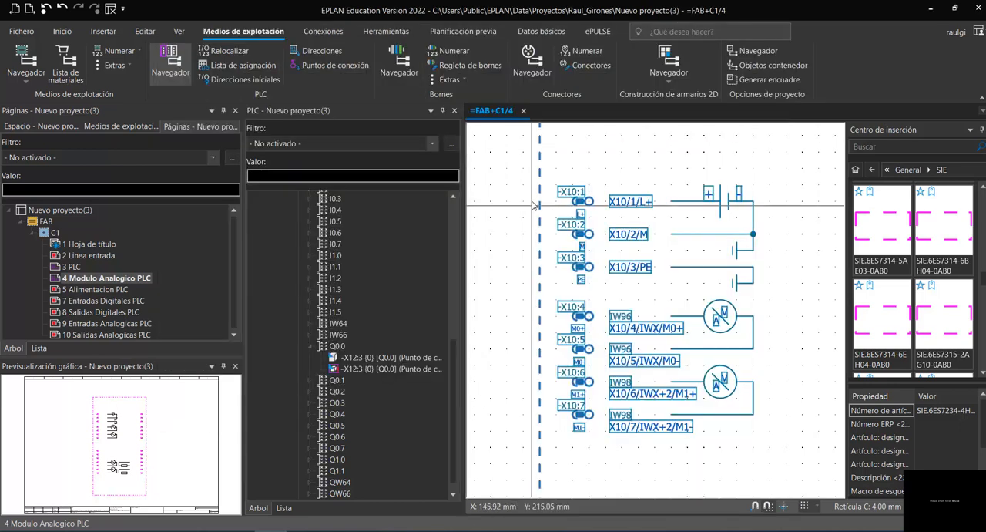
- Examine the analog input and output addresses on module -1A2
scroll(647, 384, "up", 4)
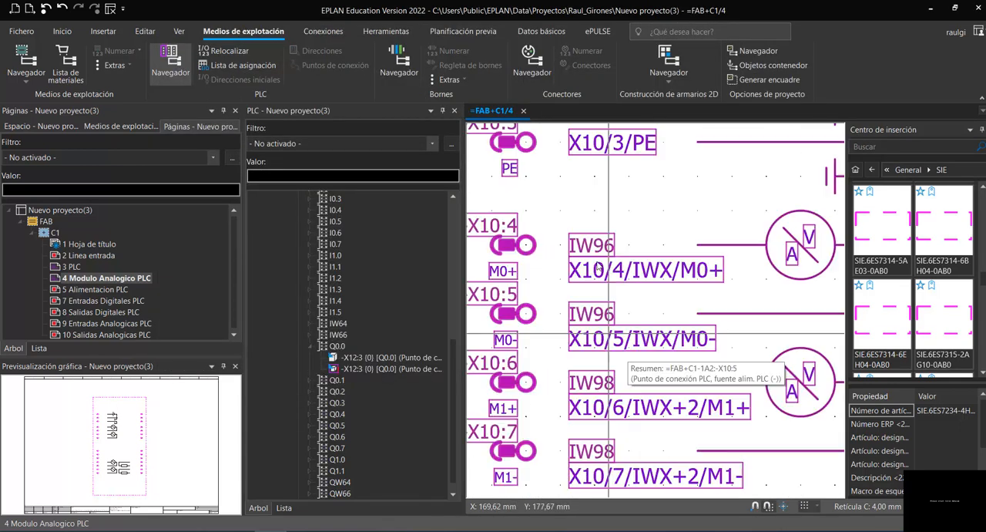
scroll(505, 245, "down", 7)
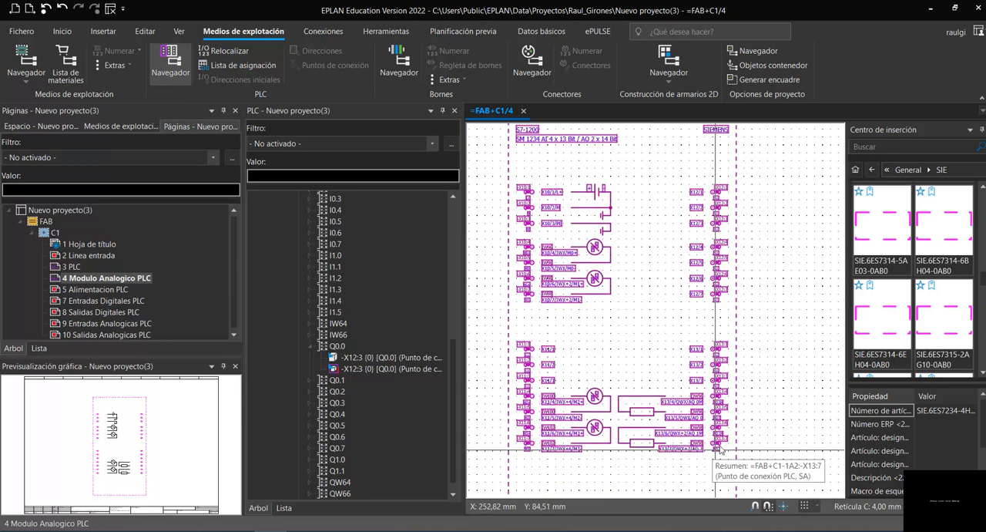
scroll(720, 451, "up", 4)
scroll(720, 446, "down", 5)
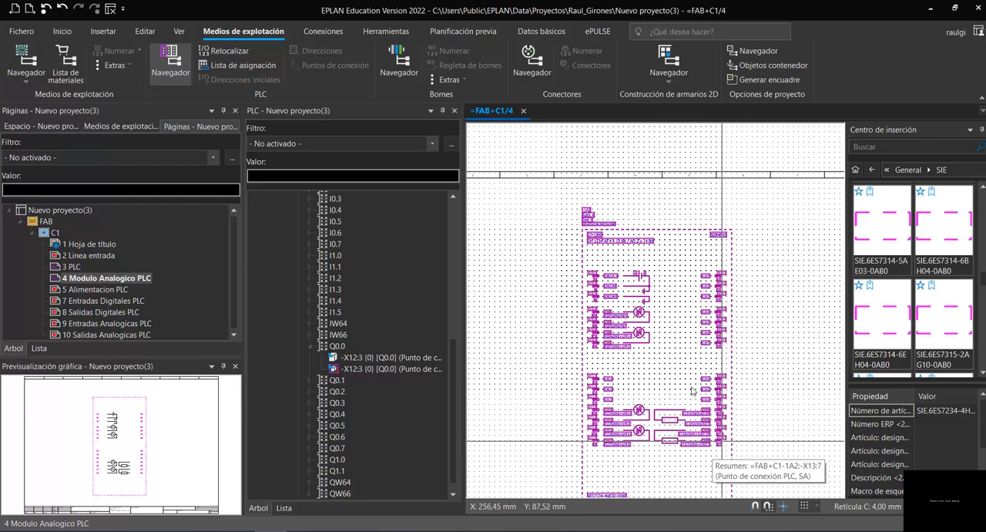
scroll(723, 445, "down", 1)
- Open page 5 Alimentacion PLC and list the connection points of 1A2 in the PLC navigator, with 1A1 collapsed
left_click_drag(461, 230, 396, 224)
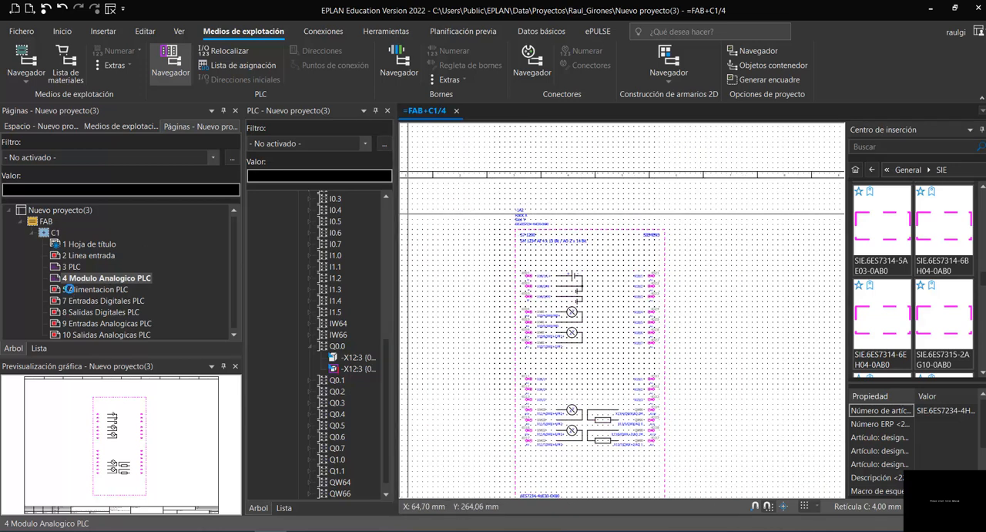
left_click(69, 289)
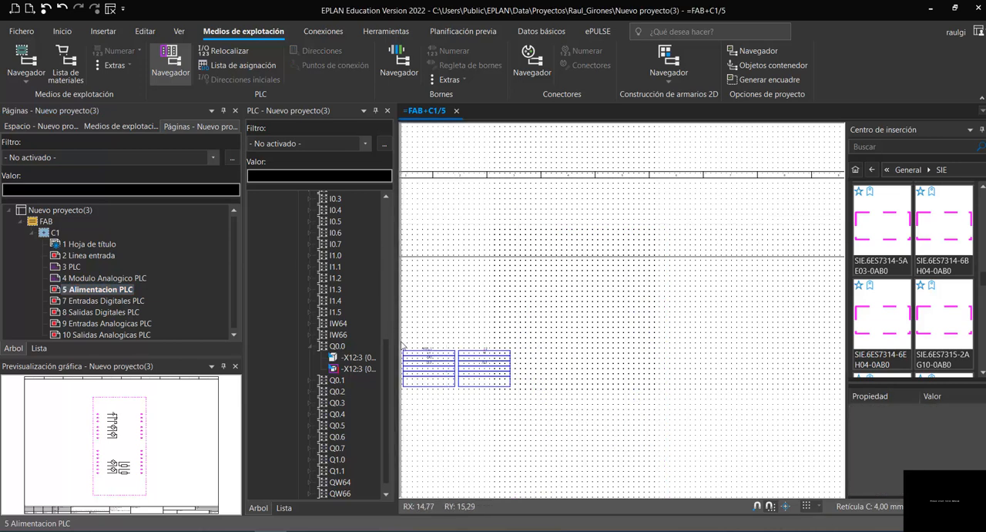
left_click_drag(387, 357, 391, 217)
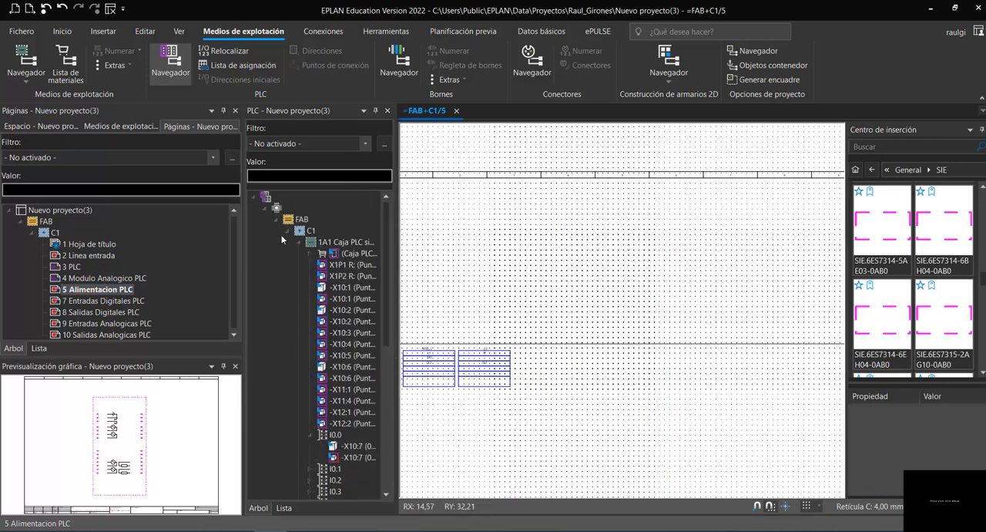
left_click(299, 241)
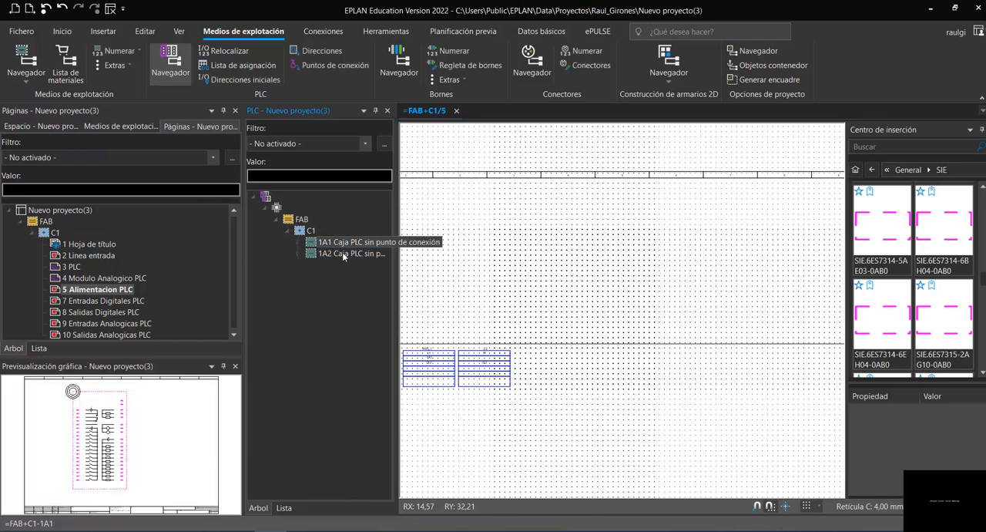
left_click(300, 253)
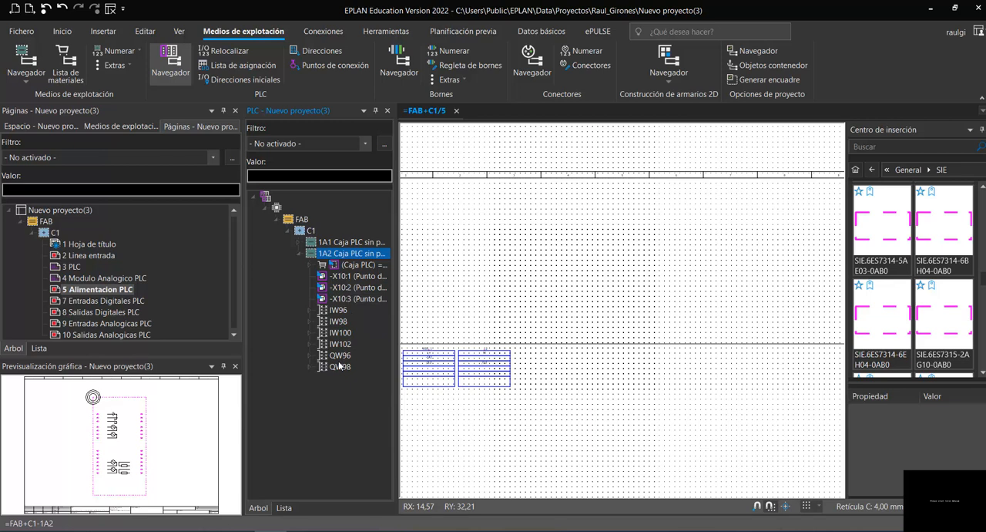
scroll(588, 313, "down", 1)
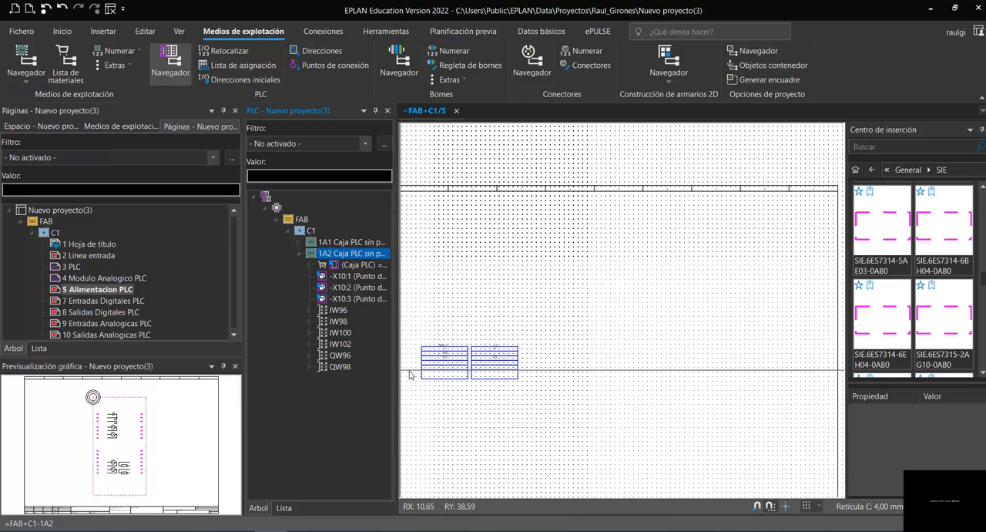
scroll(410, 374, "up", 1)
scroll(411, 375, "up", 1)
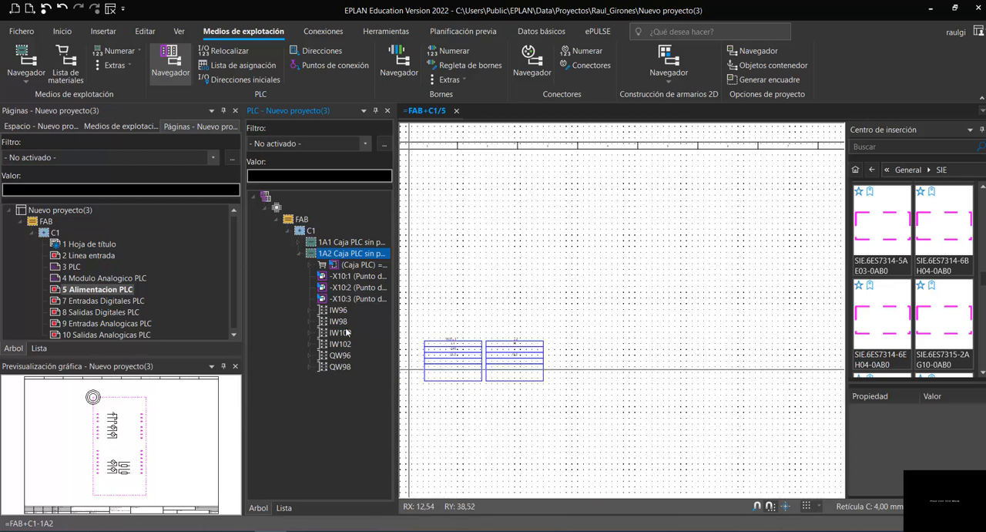
left_click(337, 278)
left_click_drag(337, 279, 550, 269)
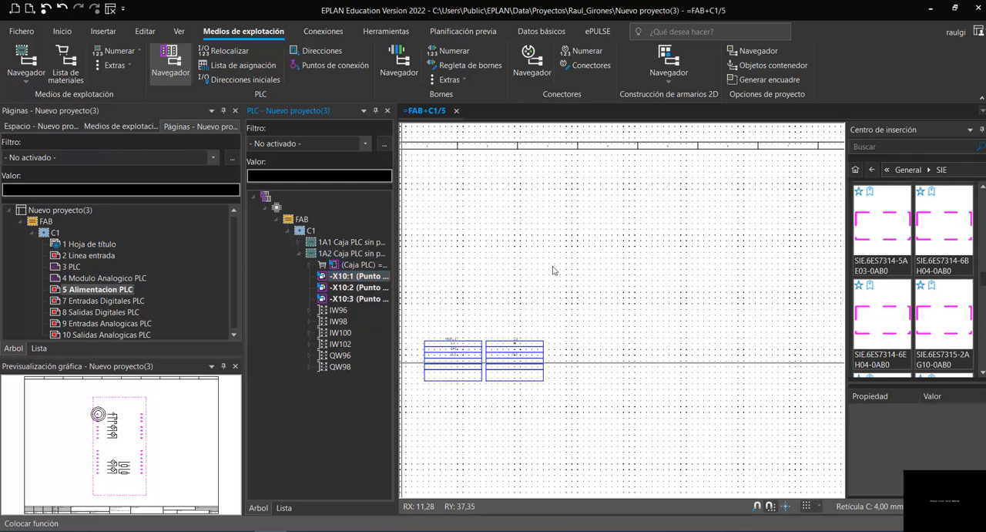
scroll(467, 233, "down", 2)
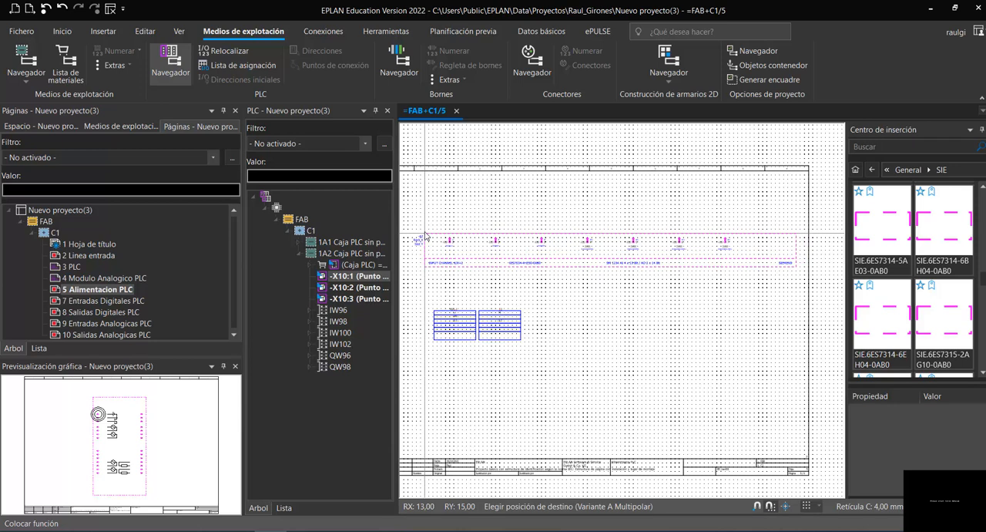
key("Tab")
key("Tab")
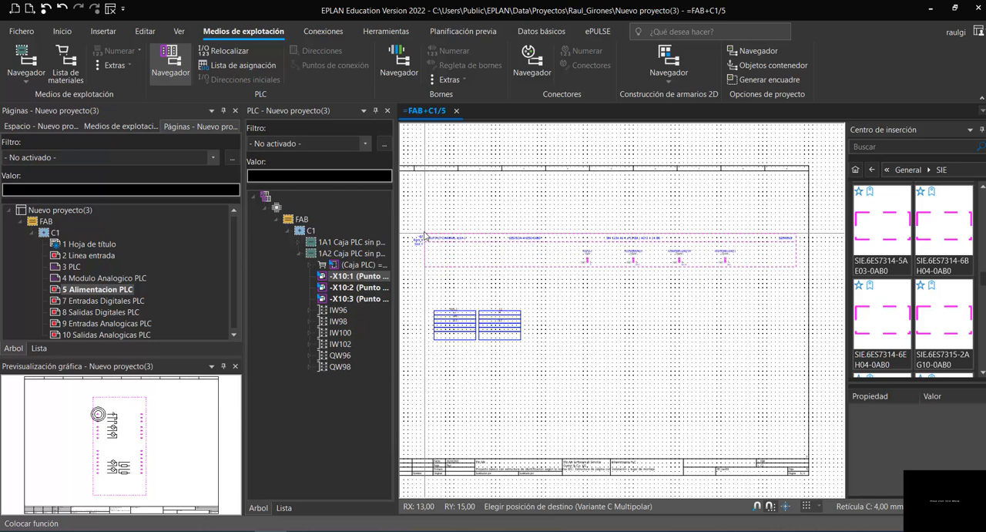
key("Tab")
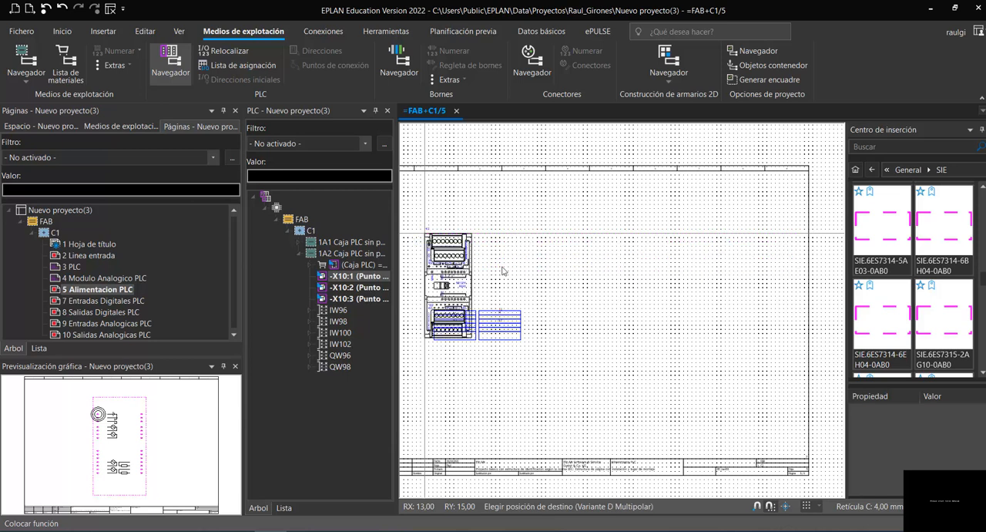
scroll(502, 270, "up", 4)
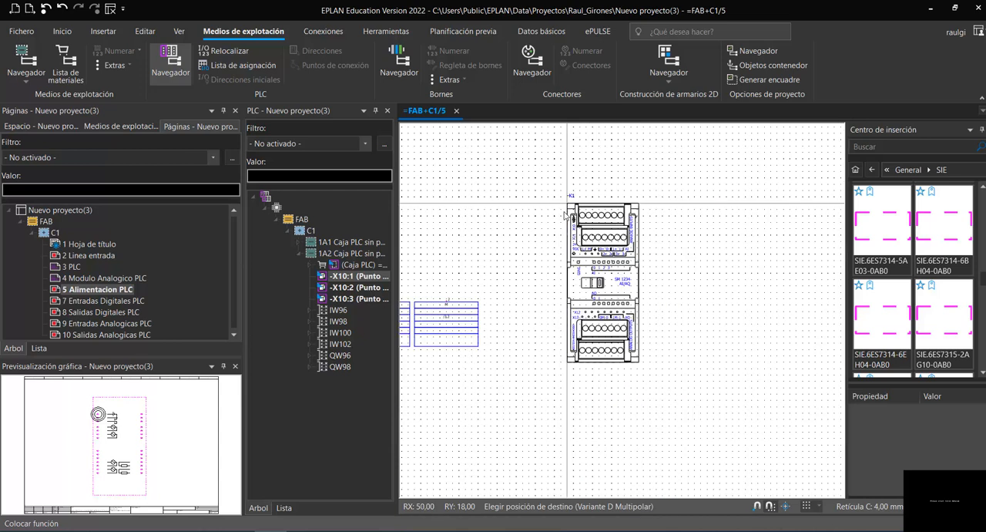
scroll(567, 217, "down", 3)
key("shift+Tab")
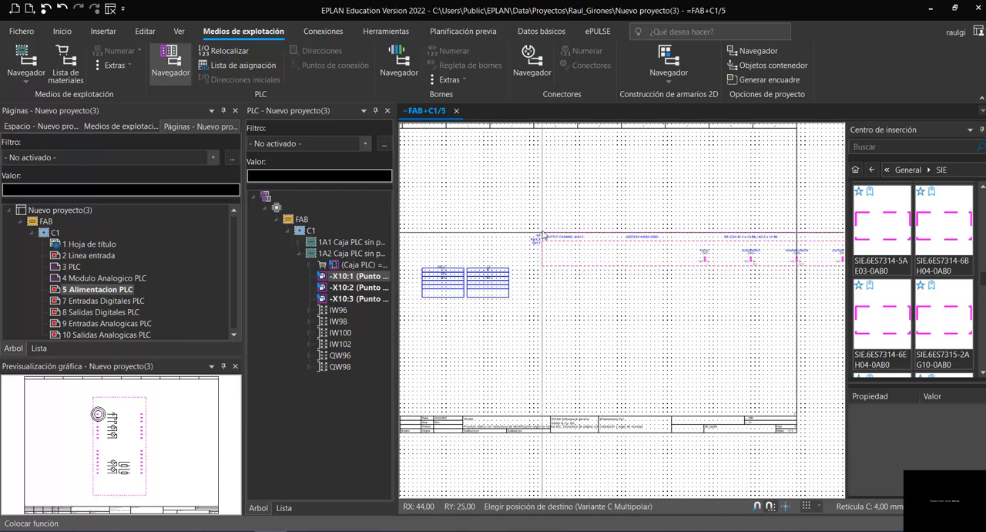
key("Tab")
key("shift+Tab")
key("Tab")
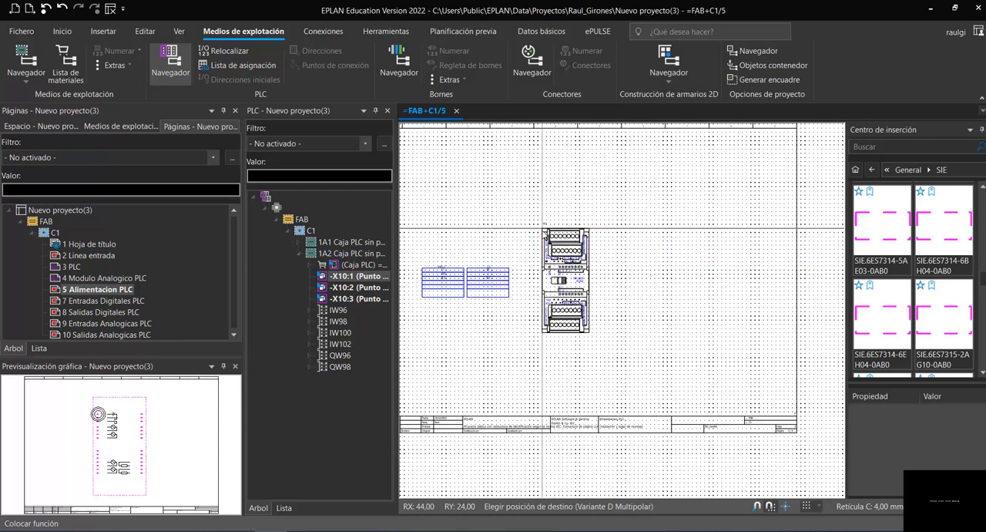
key("shift+Tab")
key("shift+Tab")
key("shift+Tab")
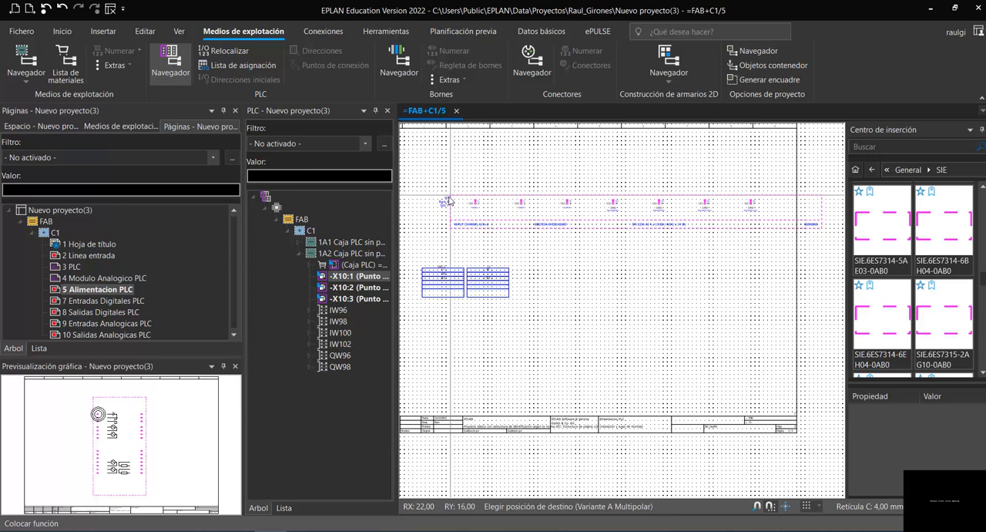
scroll(447, 201, "down", 1)
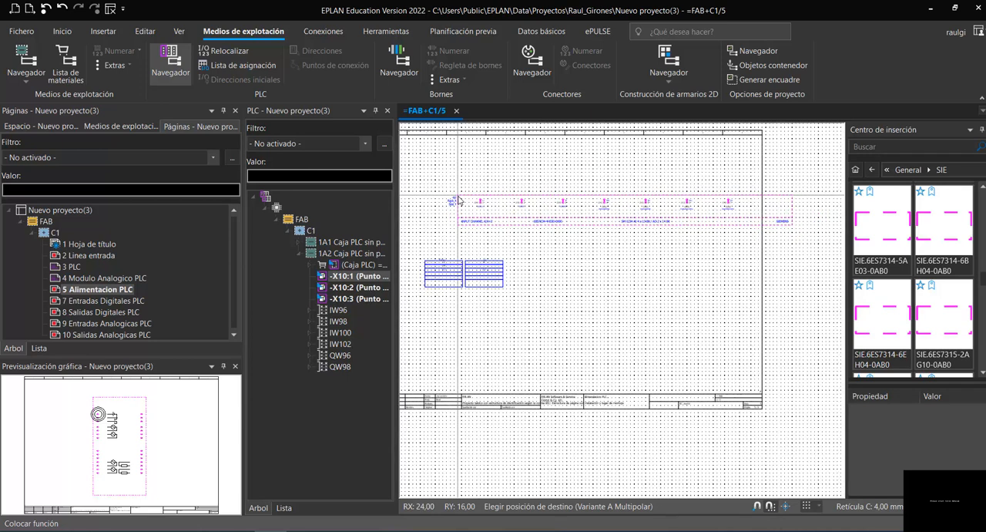
- Browse the insertion center to the PLC/bus category of the IEC_symbol library under Electrotecnia
left_click(870, 170)
left_click(871, 170)
left_click(871, 170)
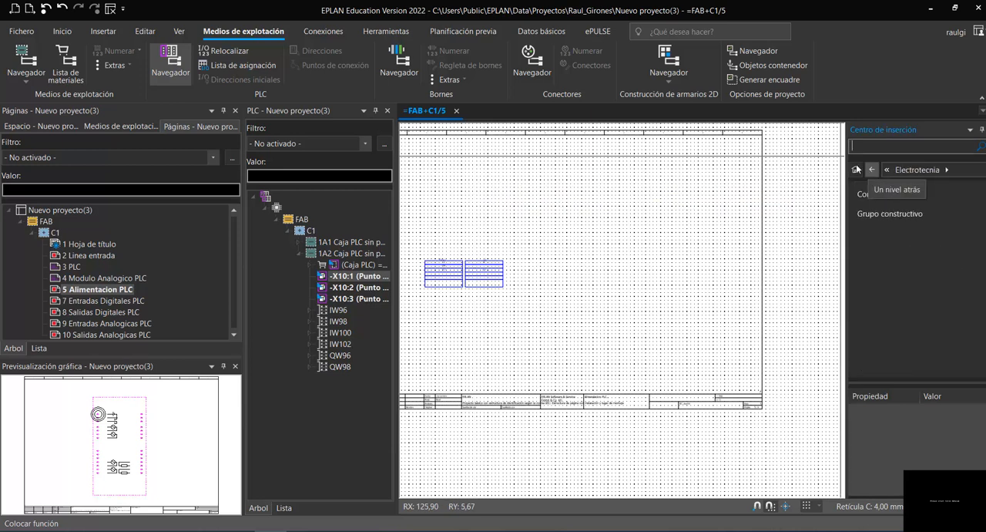
left_click(856, 169)
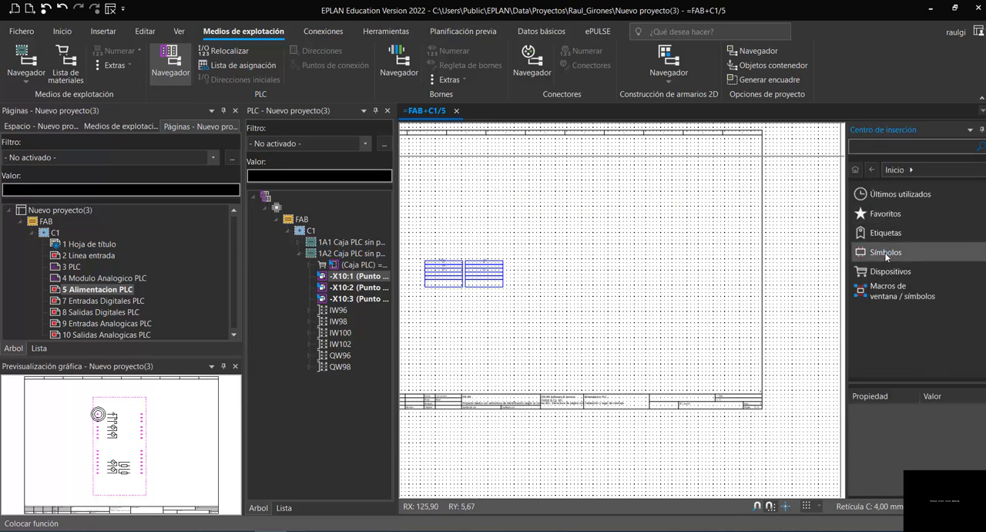
left_click(885, 254)
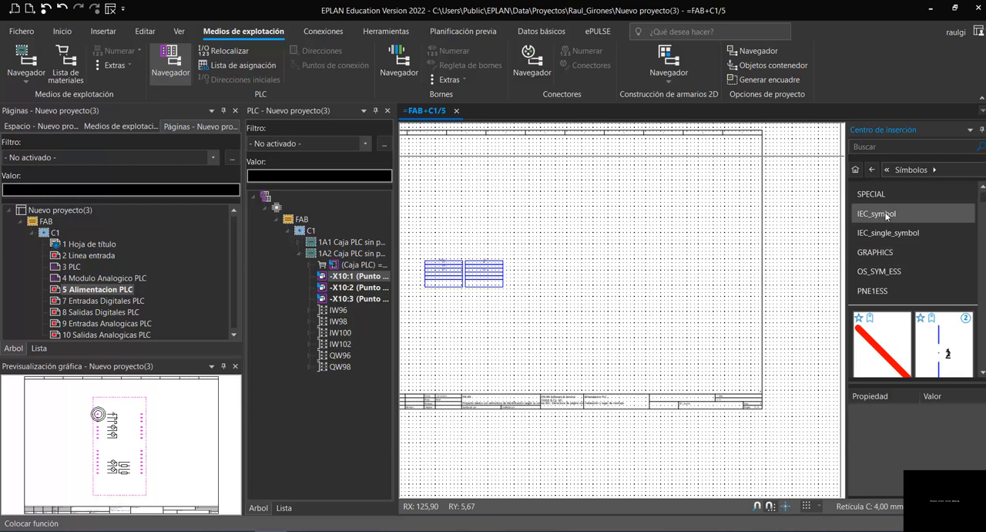
left_click(886, 215)
left_click(884, 198)
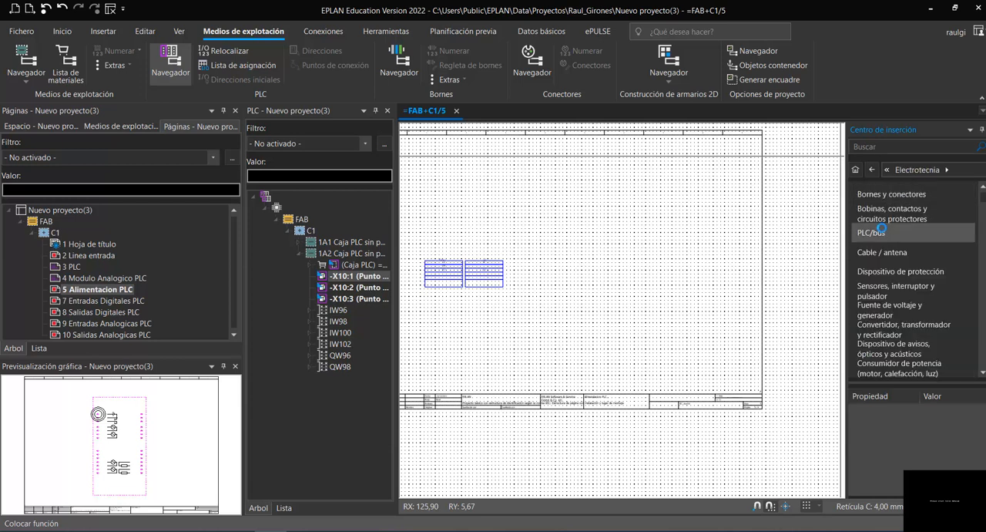
left_click(881, 230)
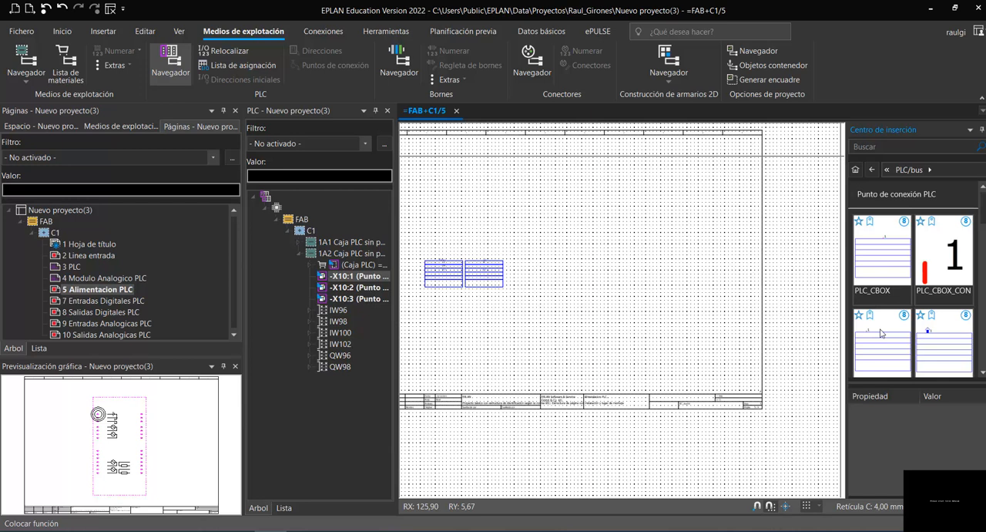
- Place a PLC_CBOX connection point symbol on page 5, to the right of the two existing boxes
left_click(881, 259)
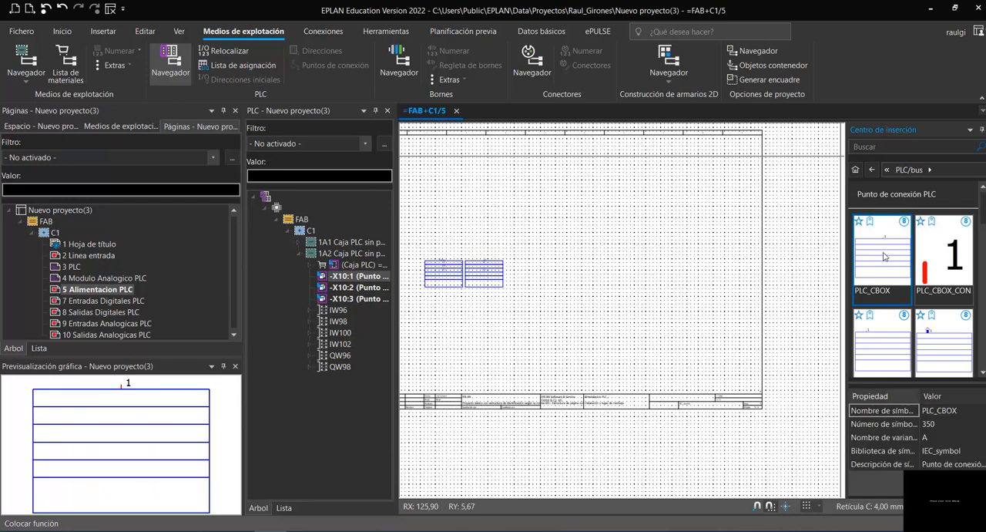
double_click(873, 253)
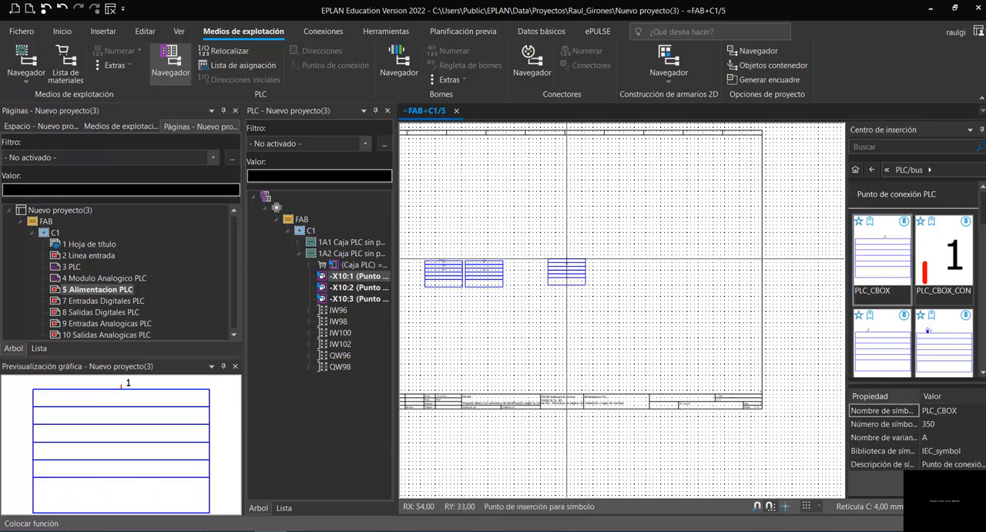
left_click(563, 262)
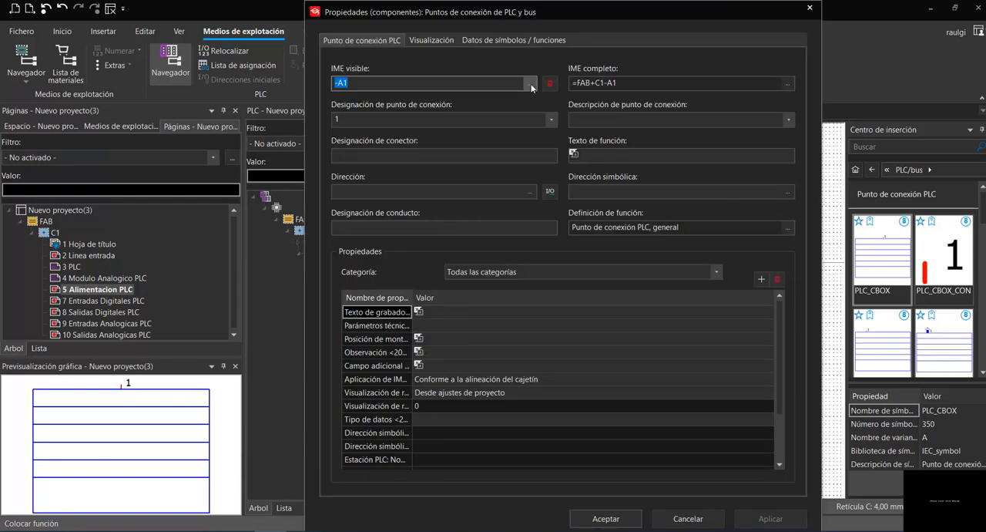
- Assign the placed PLC connection point to -X10:1, the (+) card supply point of 1A2, accepting the function definition change
left_click(529, 83)
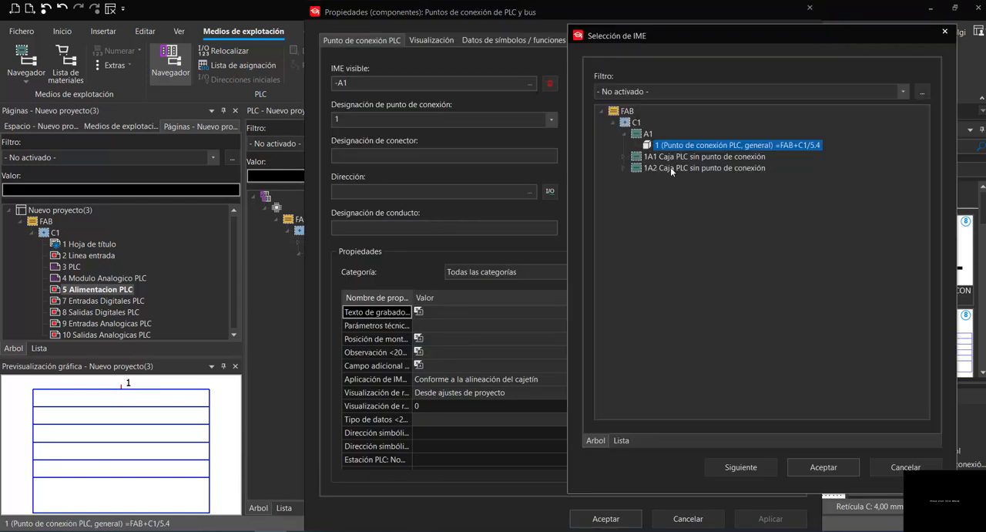
left_click(621, 167)
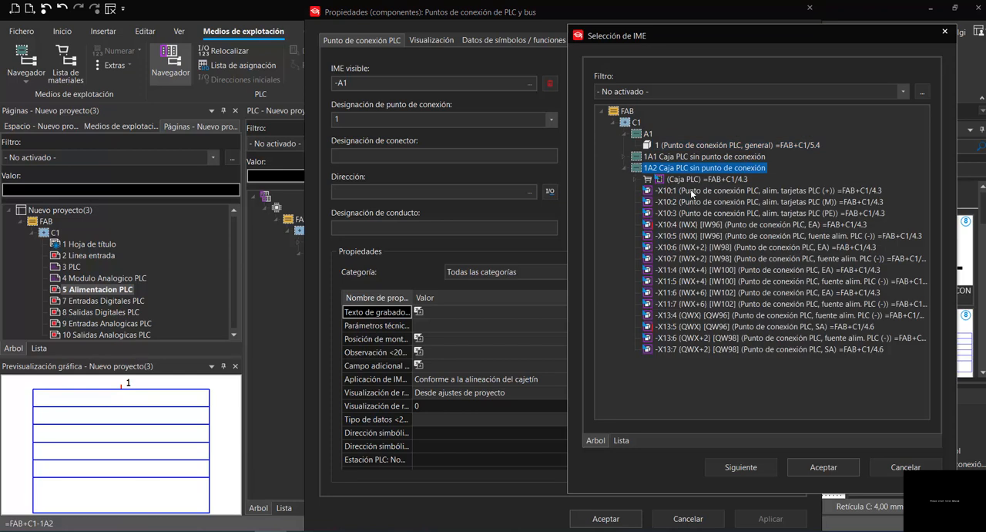
left_click(691, 191)
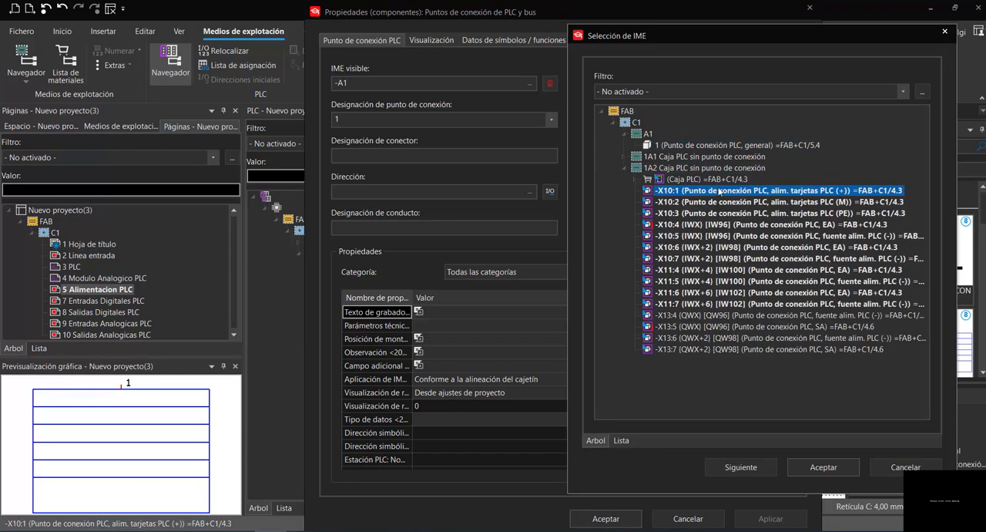
left_click(822, 467)
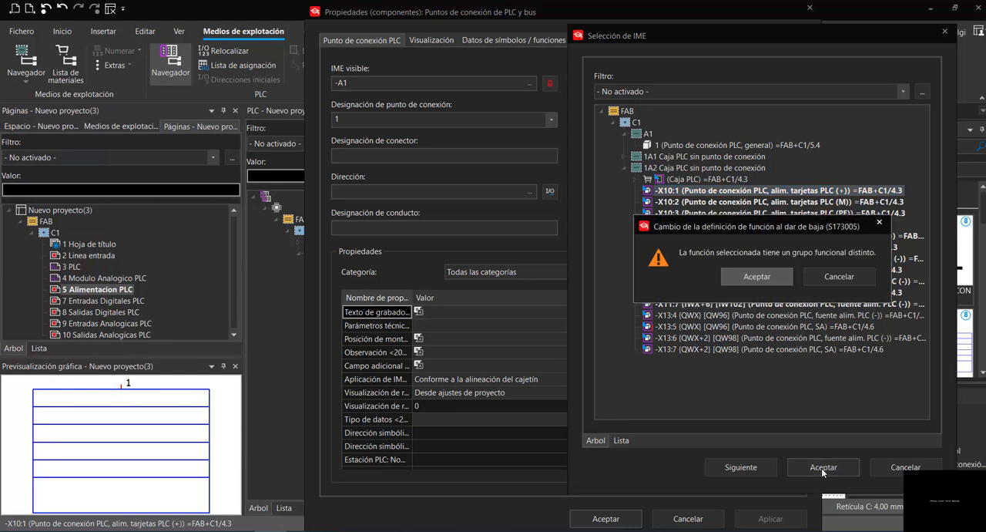
left_click(756, 276)
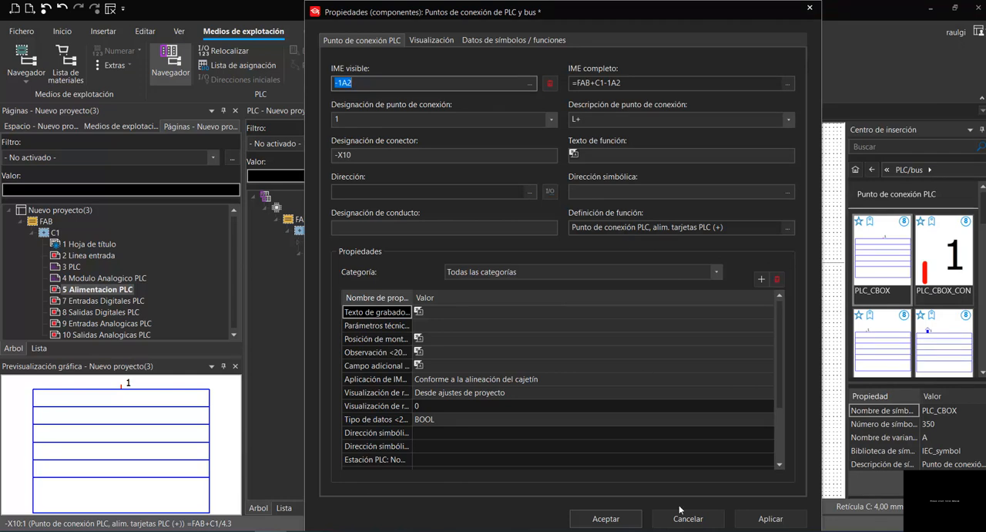
left_click(621, 524)
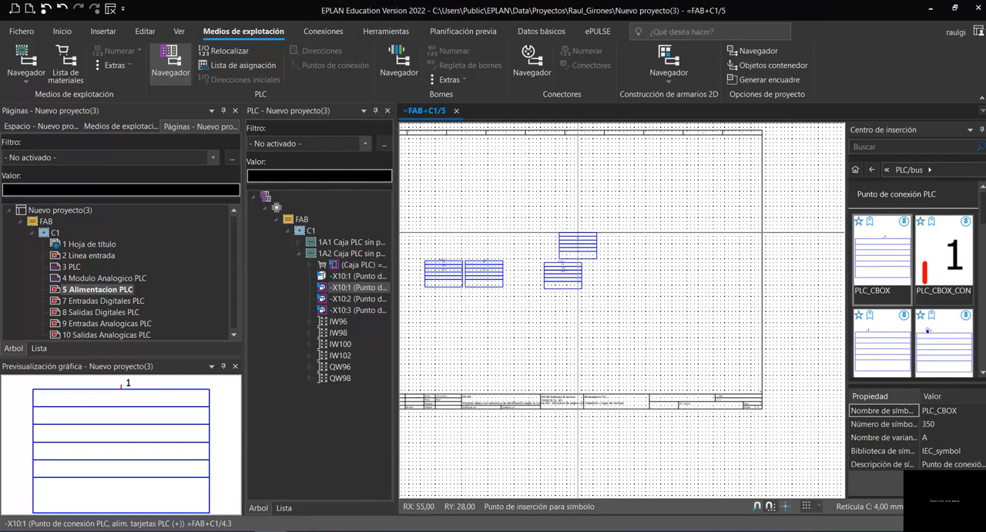
- Place a second PLC_CBOX symbol beside the first, assign it to -X10:2 (M) of 1A2, and end symbol insertion
left_click(608, 262)
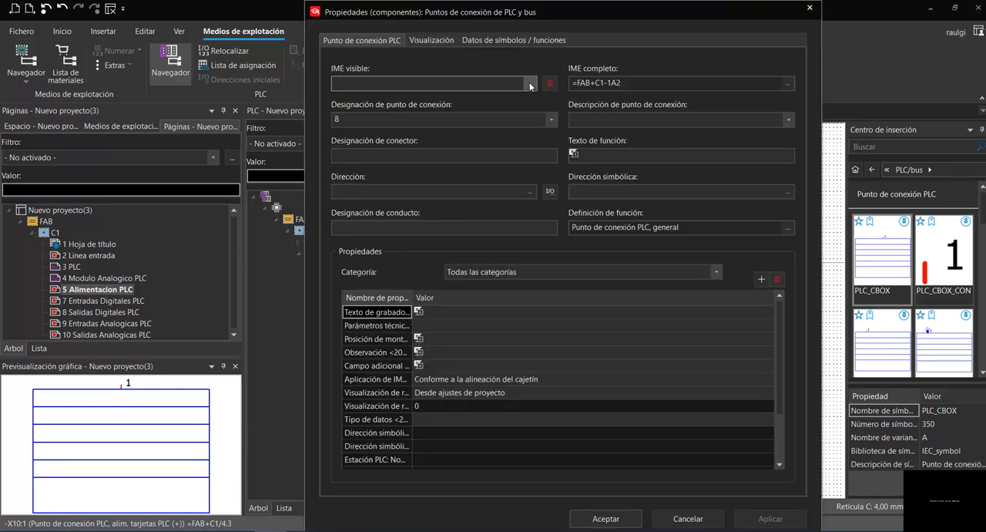
left_click(530, 83)
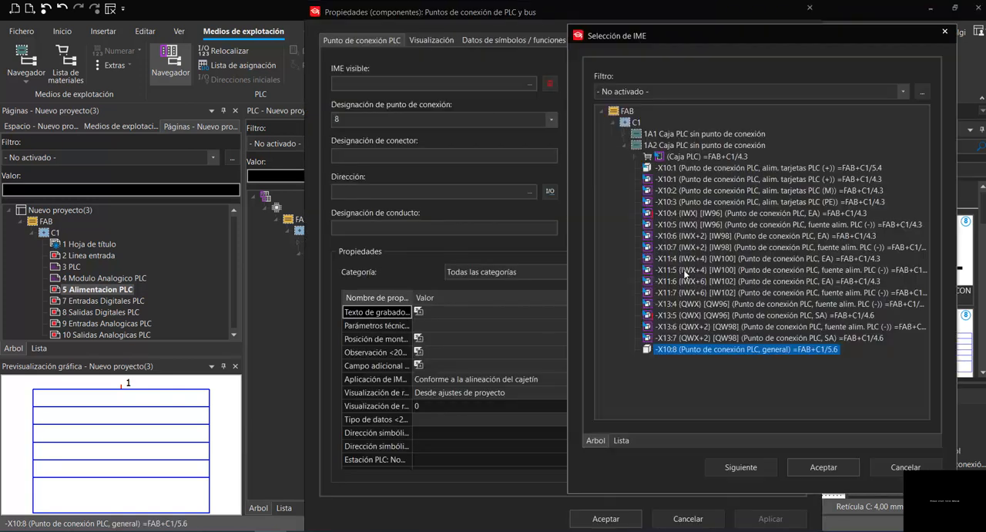
left_click(681, 190)
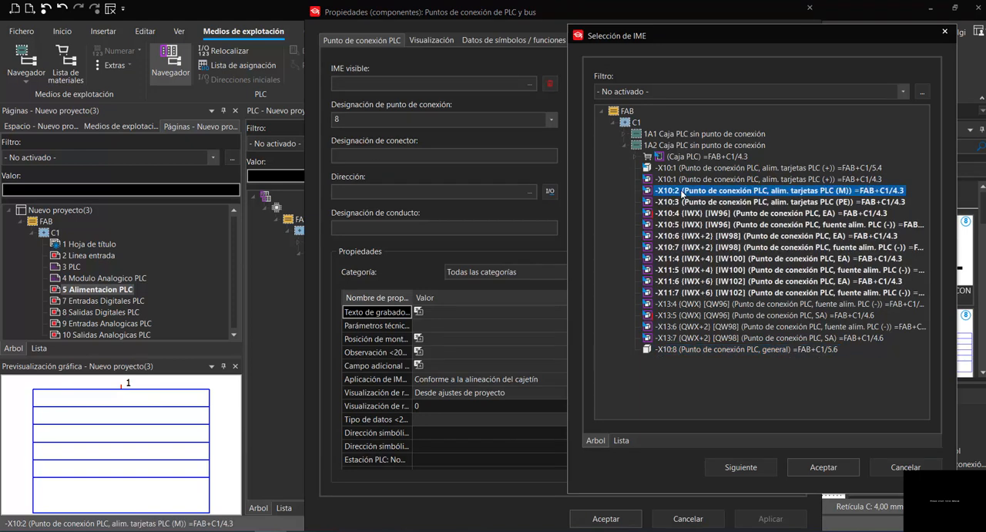
left_click(815, 467)
left_click(756, 276)
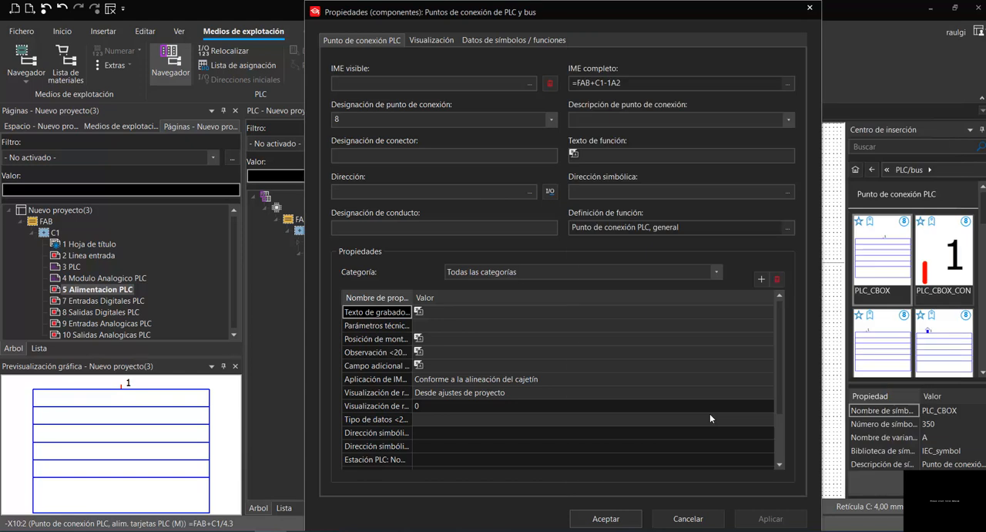
left_click(606, 518)
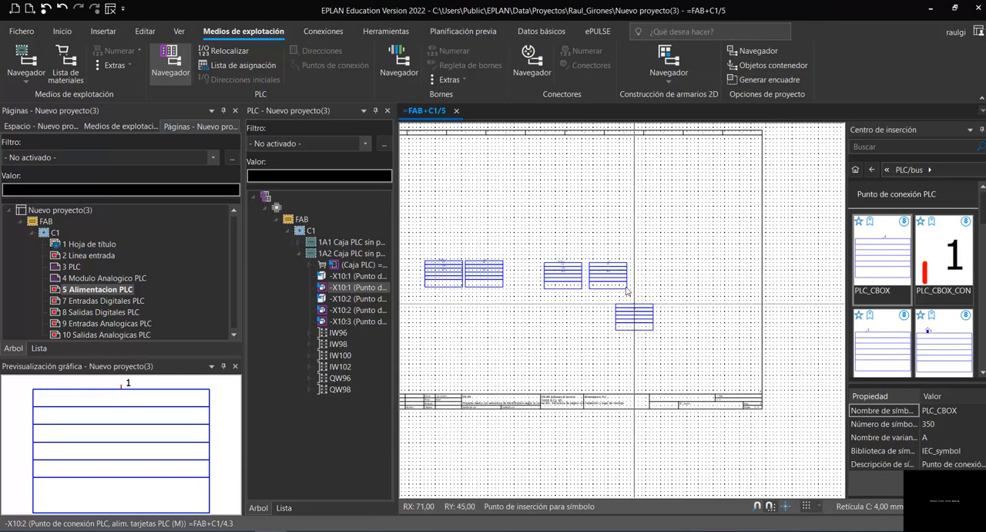
key("Escape")
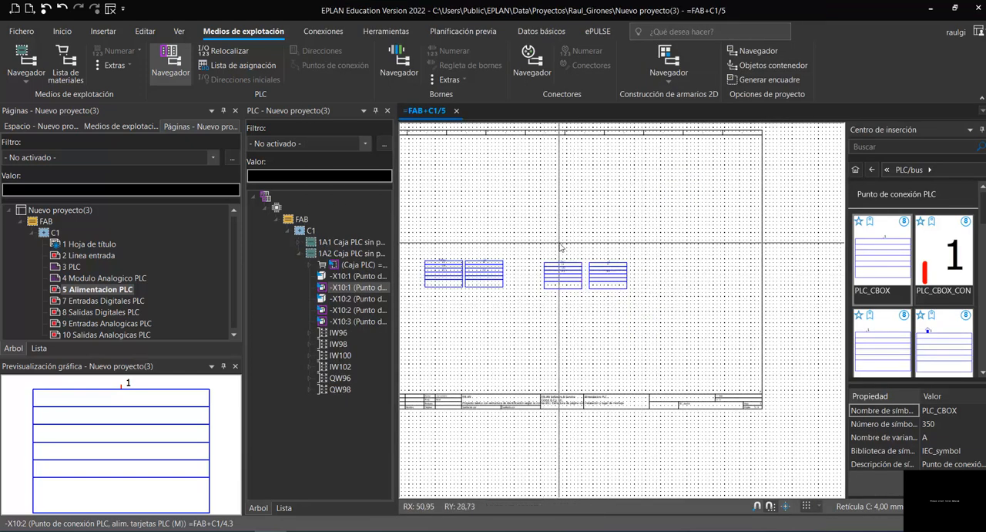
- Examine the cross-references of the power connection points on page 4 Modulo Analogico PLC, and return to page 5 Alimentacion PLC
left_click(81, 277)
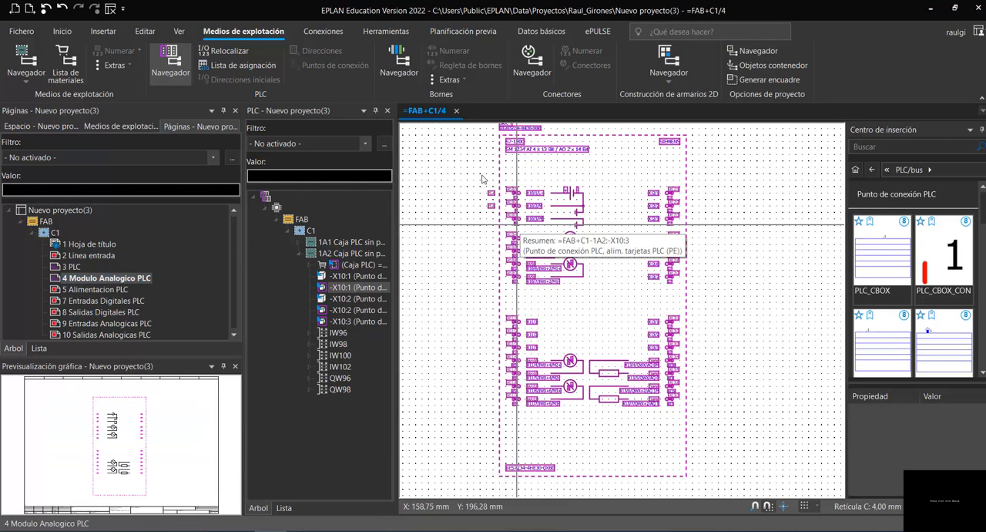
scroll(482, 178, "up", 5)
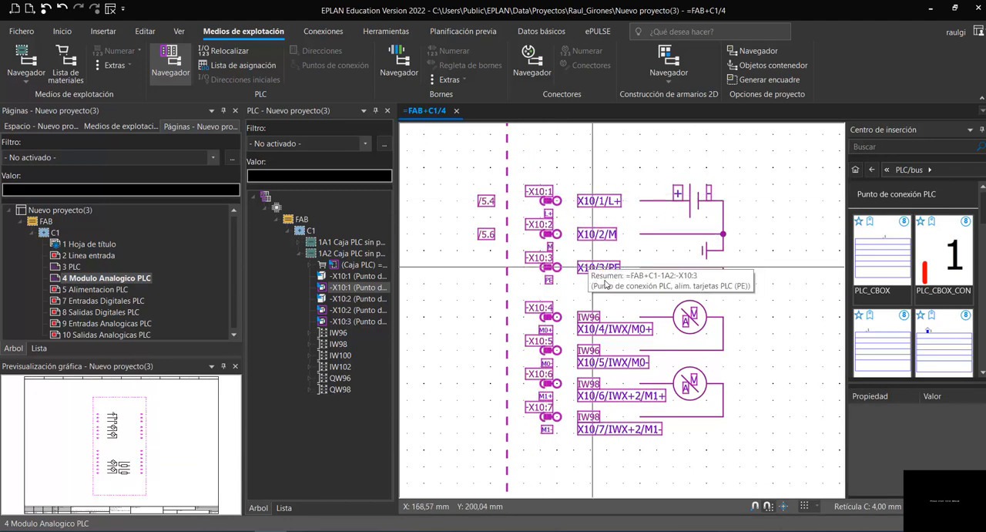
scroll(605, 285, "up", 1)
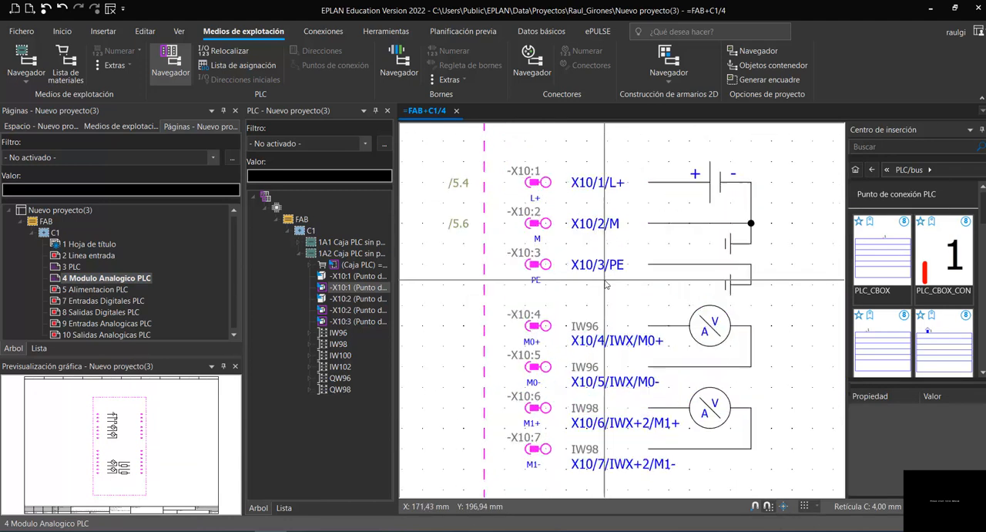
left_click(95, 290)
scroll(498, 227, "down", 3)
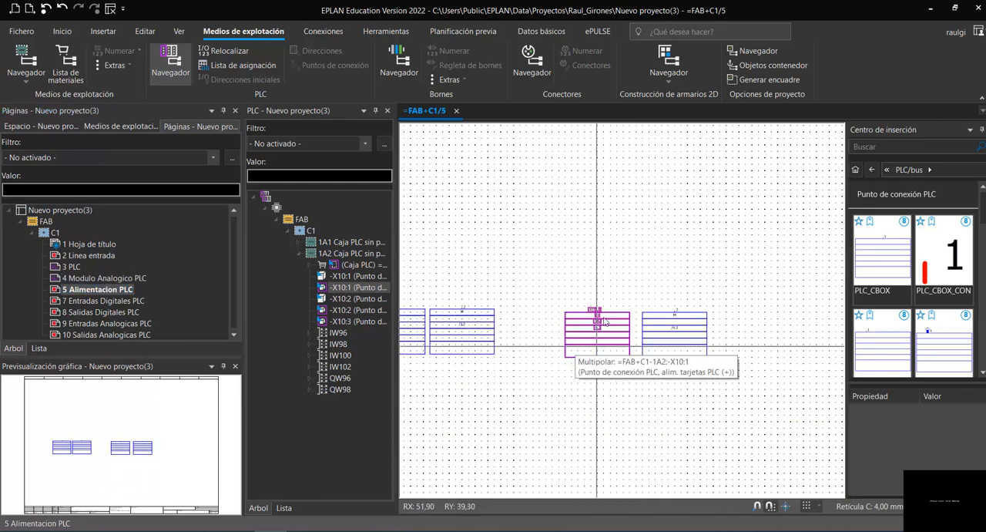
- Delete the 1A2 connection point boxes -X10:1 and -X10:2 from page 5 Alimentacion PLC
left_click_drag(552, 294, 740, 380)
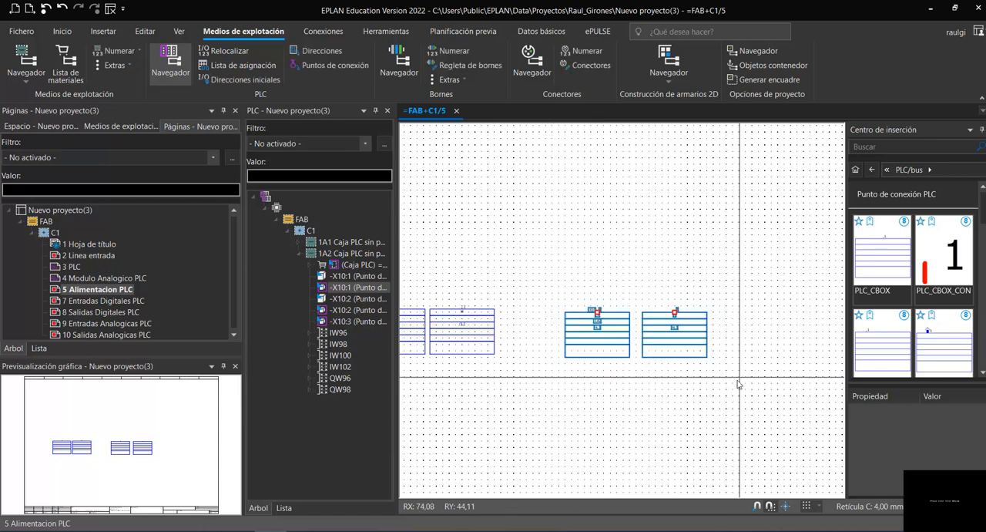
key("Delete")
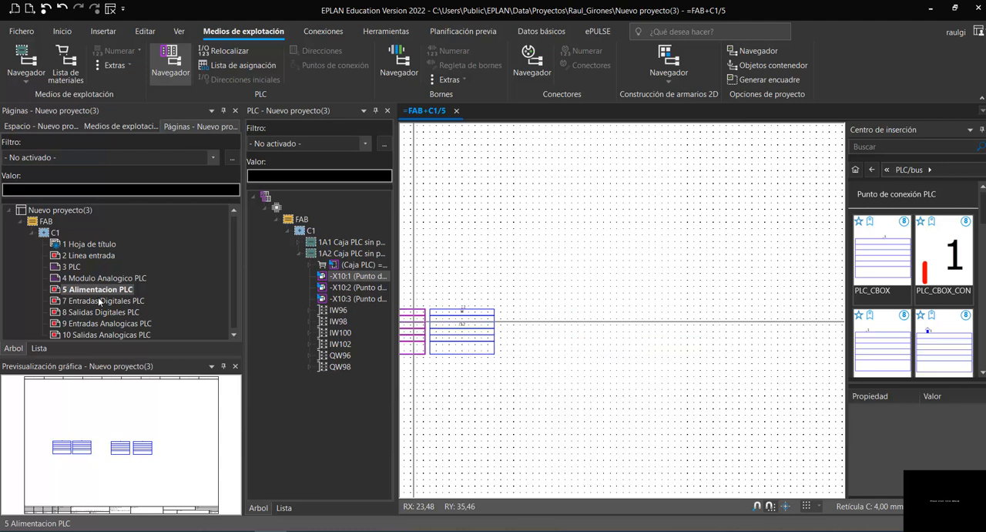
- On page 9 Entradas Analogicas PLC, place the 1A2 input channel macro, variant A multipolar, starting from connection point -X10:1
left_click(95, 321)
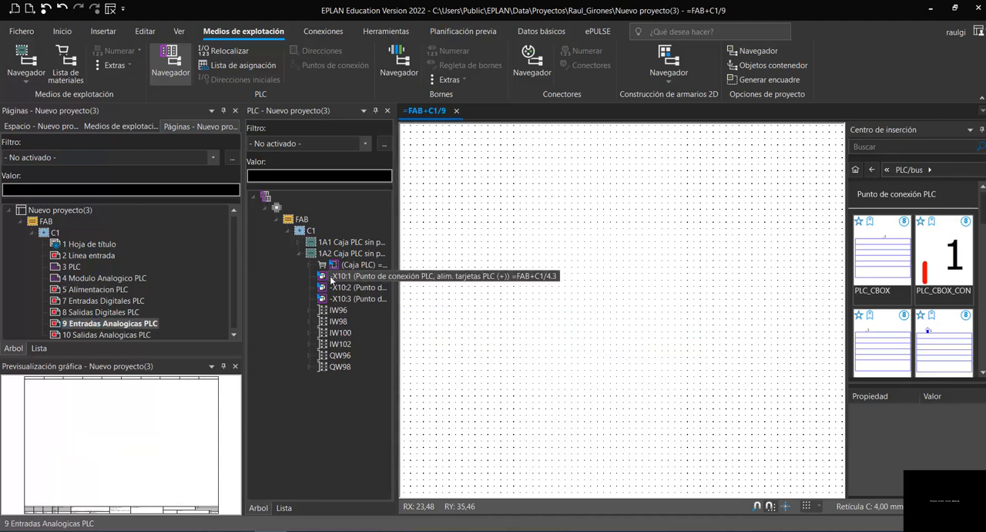
left_click(335, 279)
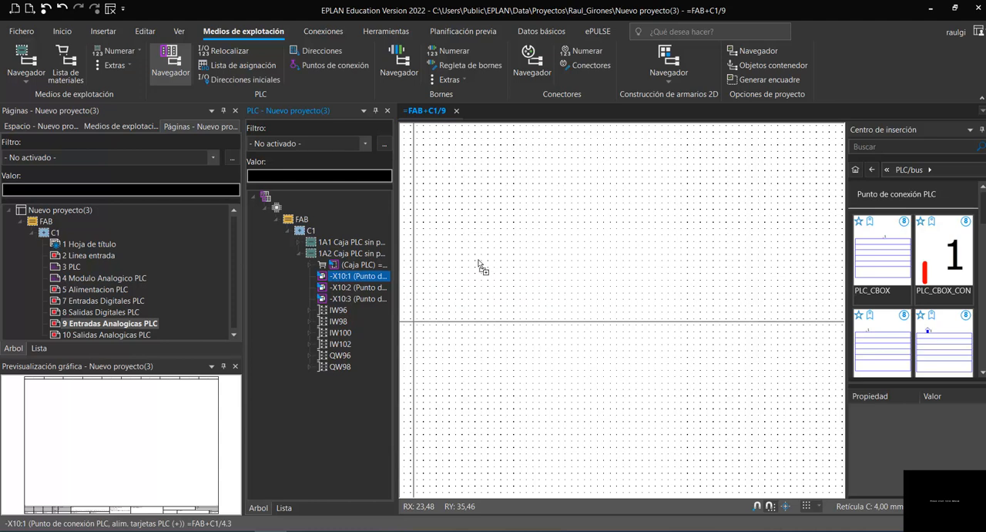
scroll(467, 253, "down", 4)
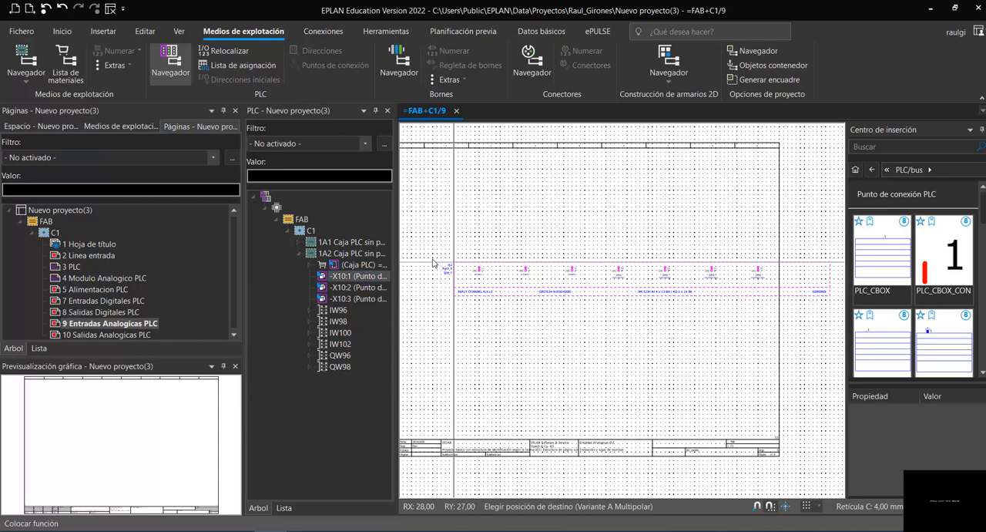
scroll(422, 262, "down", 2)
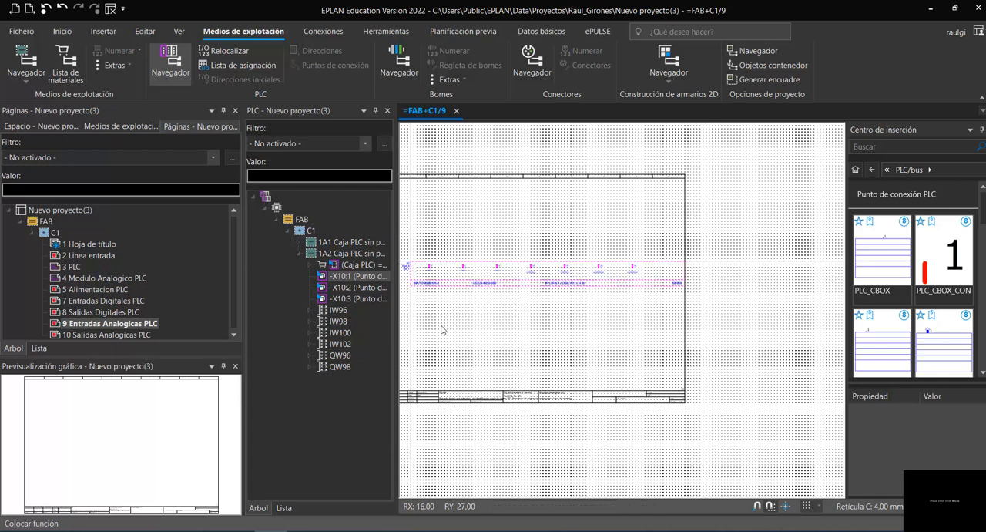
left_click(411, 260)
- Examine the placed input channel's connection points and addresses, narrowing the navigators for more drawing space, and go to page 10 Salidas Analogicas PLC
scroll(406, 242, "up", 2)
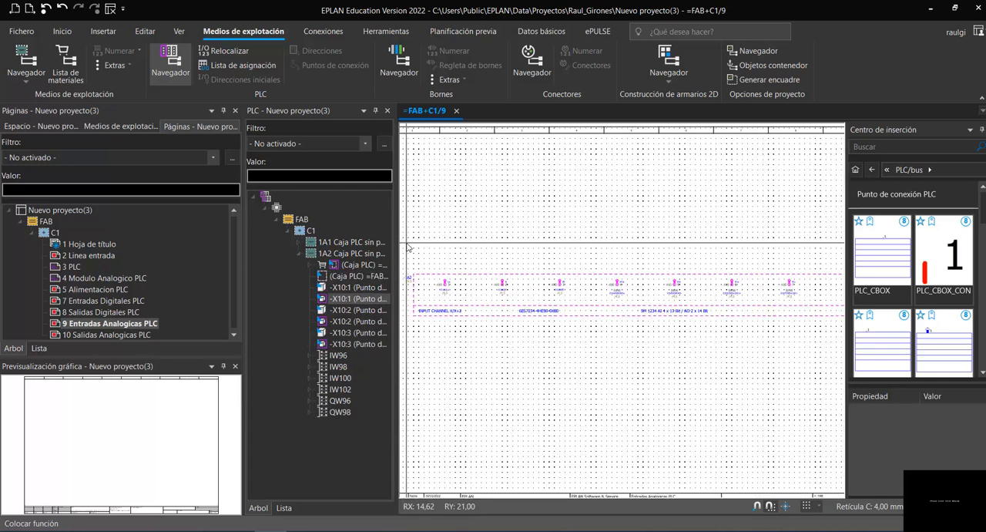
scroll(408, 247, "up", 4)
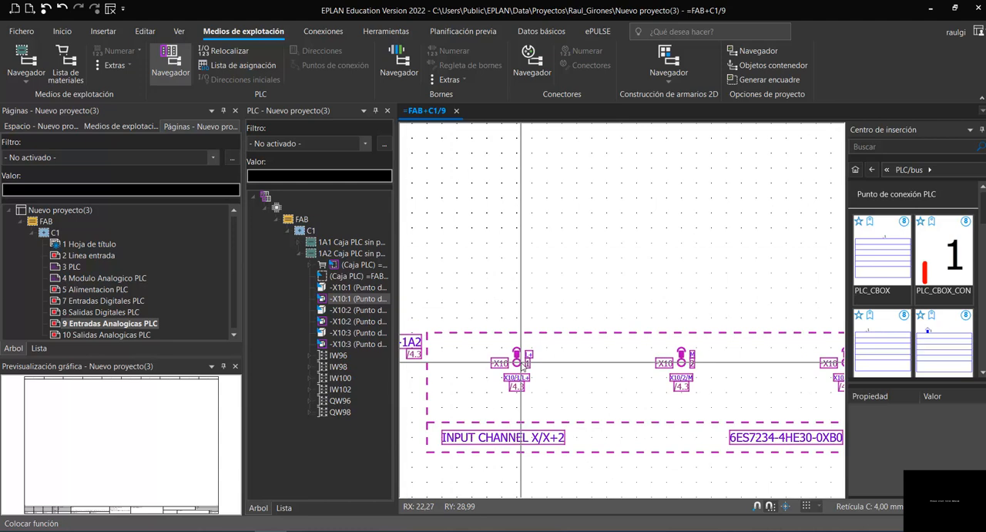
scroll(522, 274, "down", 3)
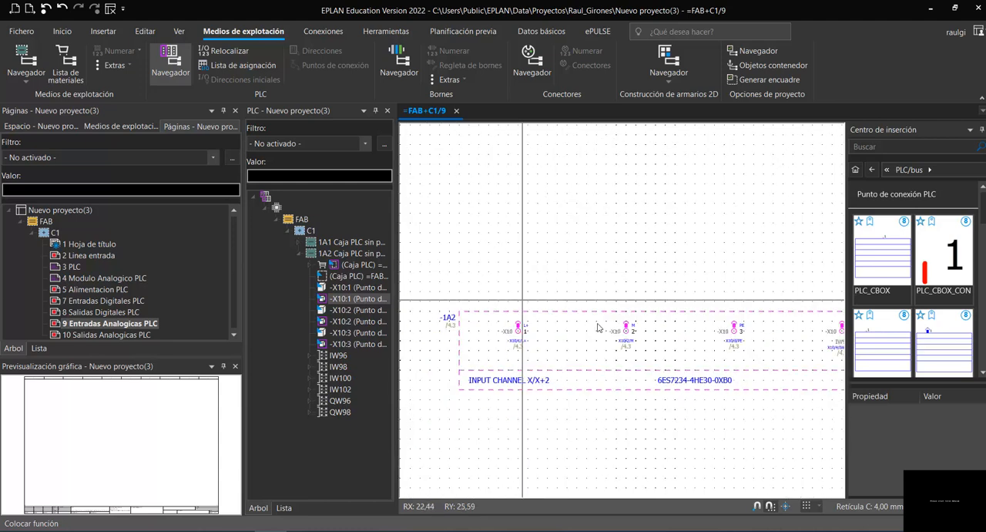
scroll(635, 351, "down", 4)
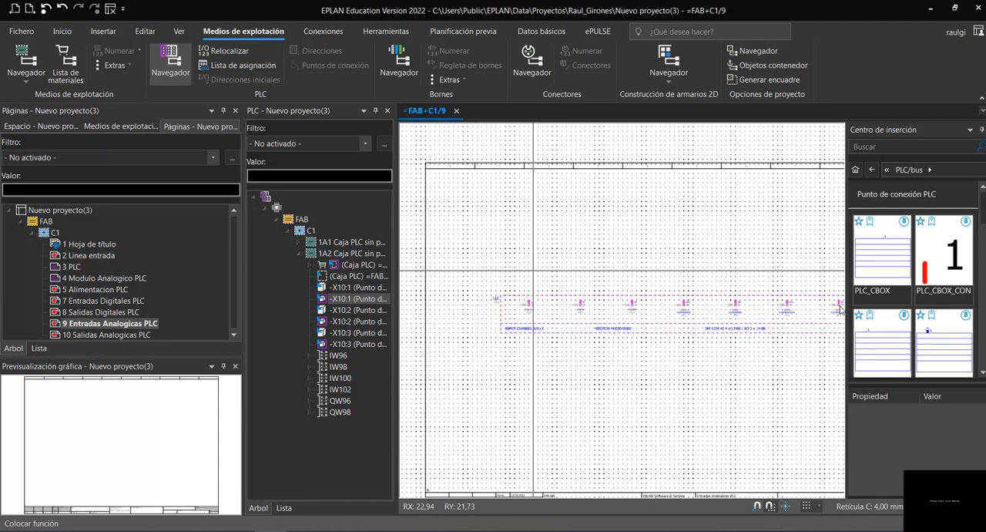
scroll(838, 322, "up", 5)
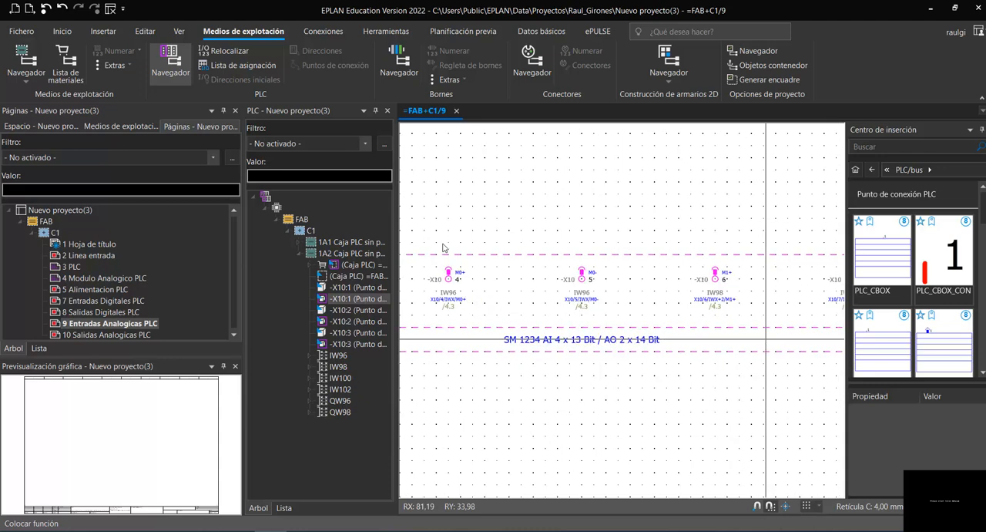
left_click_drag(395, 171, 370, 174)
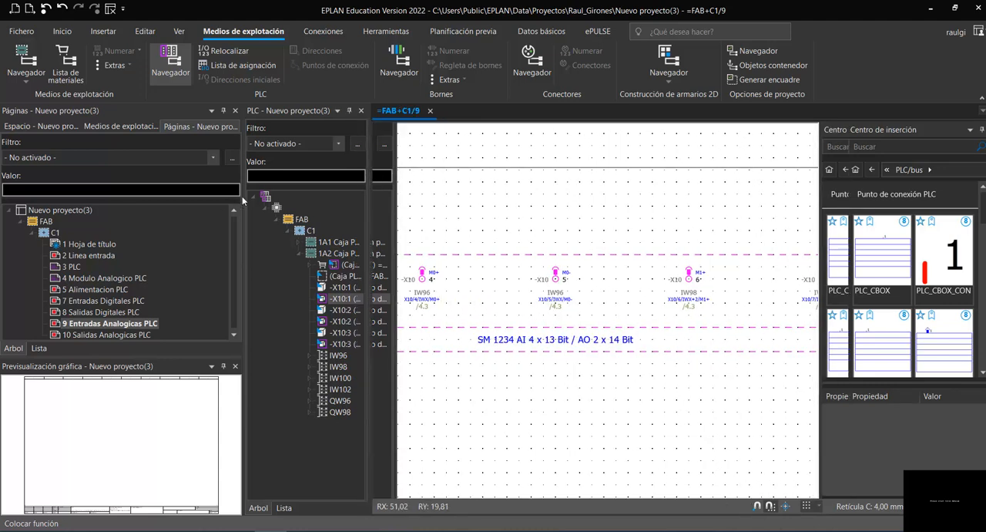
left_click_drag(225, 197, 177, 196)
scroll(362, 312, "up", 2)
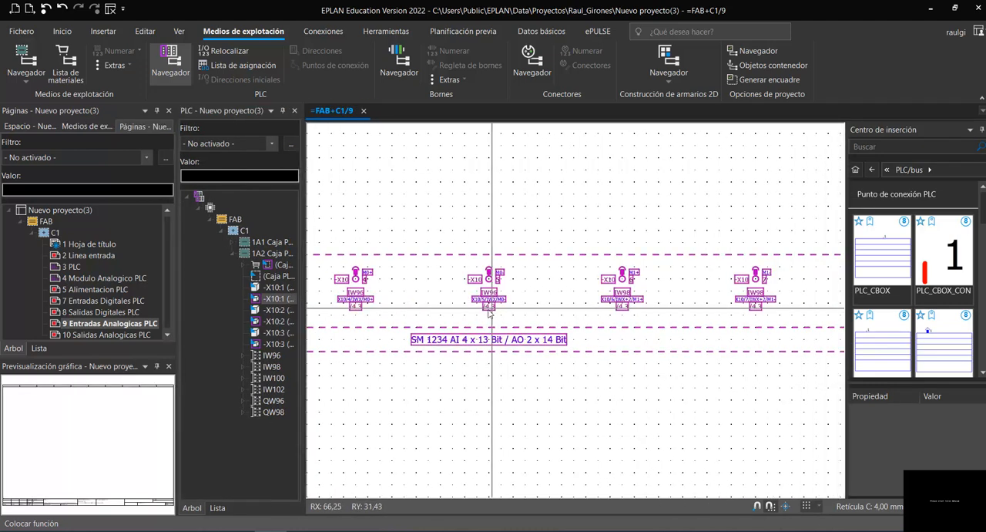
scroll(327, 274, "up", 4)
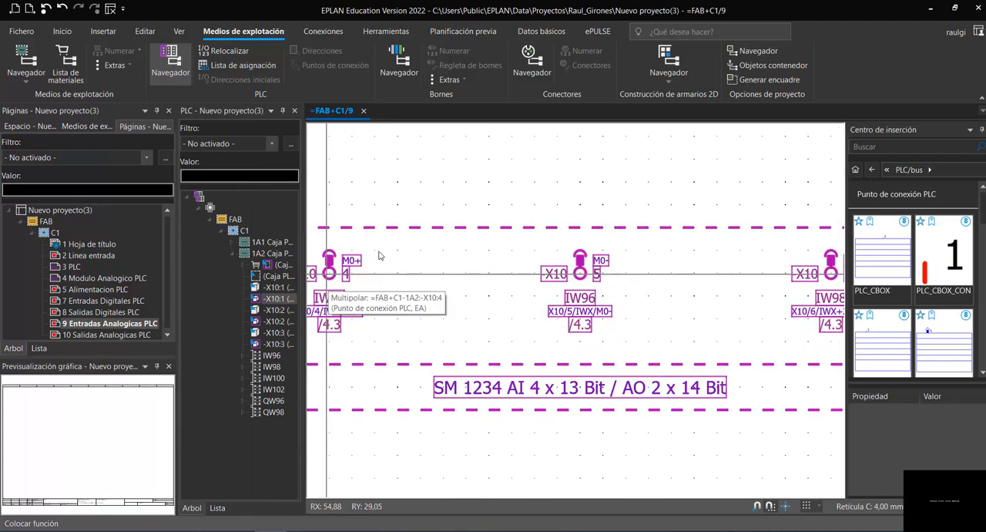
scroll(768, 330, "down", 4)
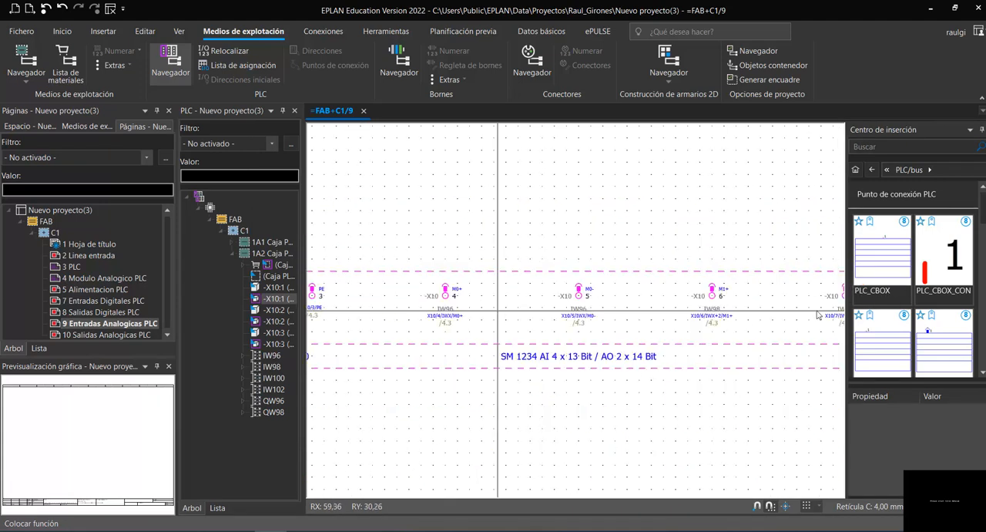
scroll(830, 318, "up", 4)
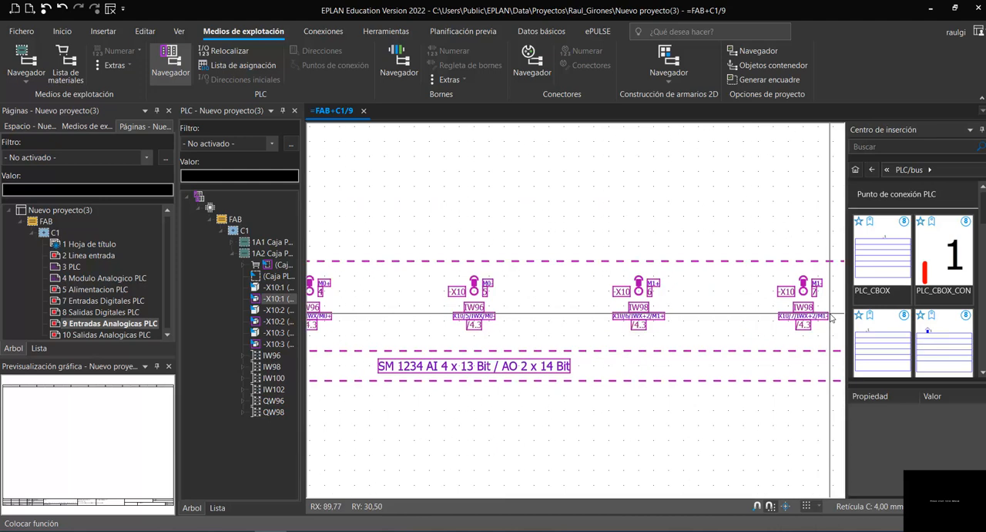
scroll(830, 318, "down", 5)
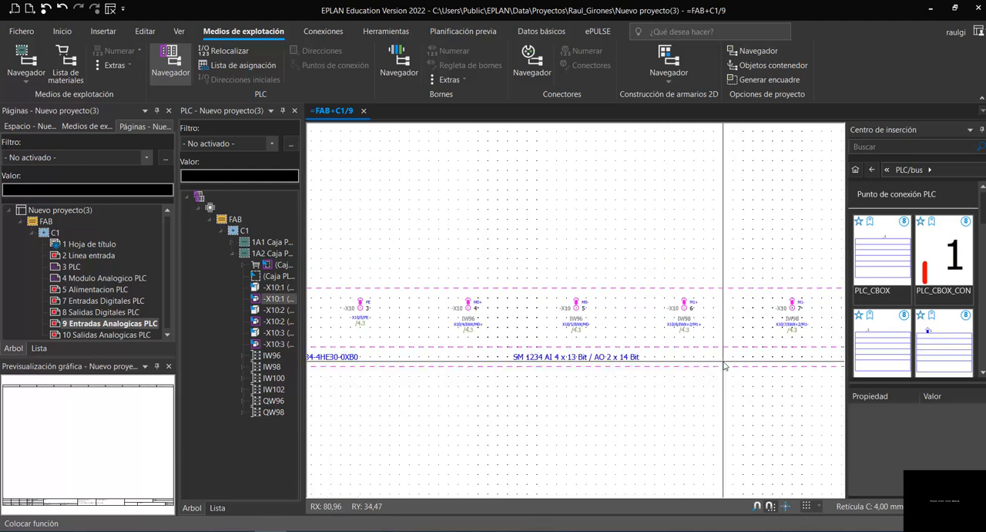
scroll(725, 363, "up", 2)
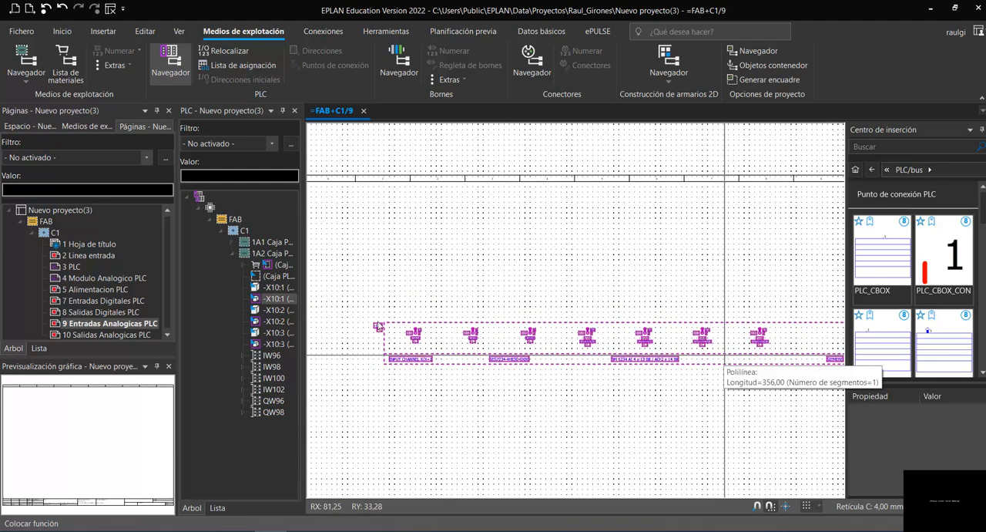
key("Page_Down")
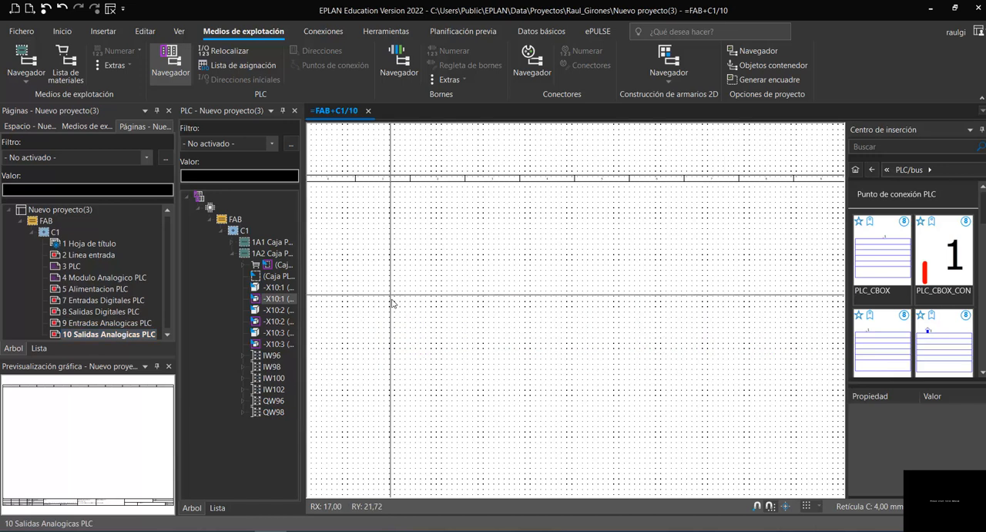
- Place the 1A2 output channel macro, variant C multipolar, on page 10 from the first QW96 connection point
left_click(243, 400)
left_click_drag(277, 413, 408, 297)
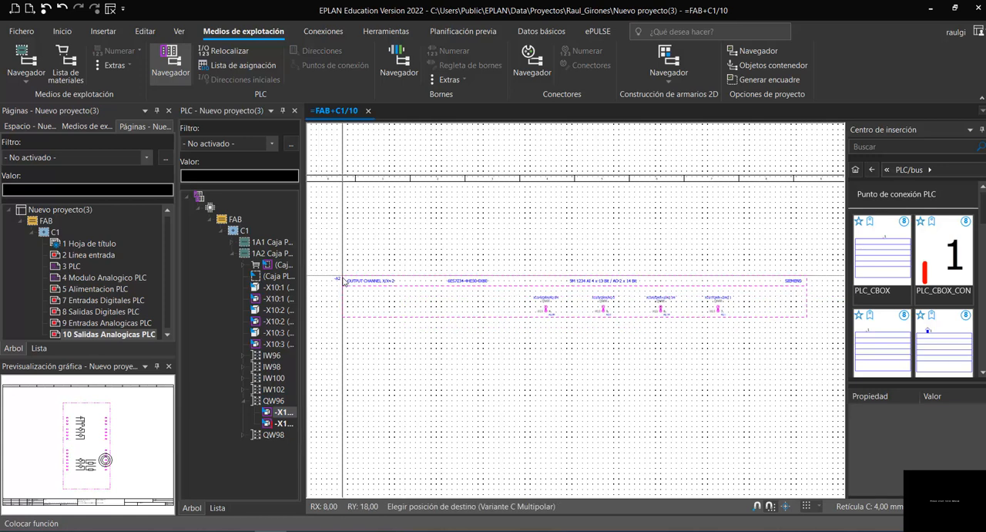
scroll(344, 282, "up", 2)
scroll(344, 282, "down", 1)
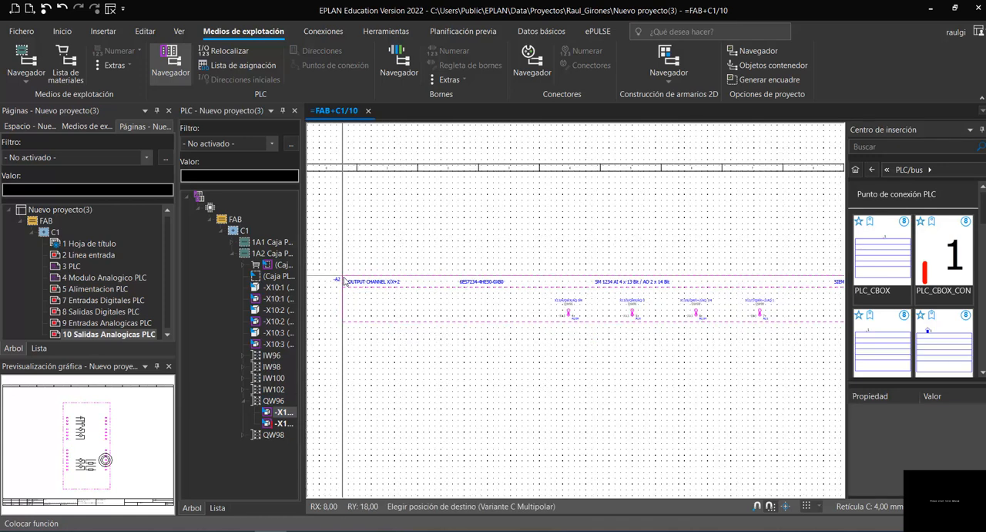
left_click(357, 302)
scroll(694, 362, "up", 4)
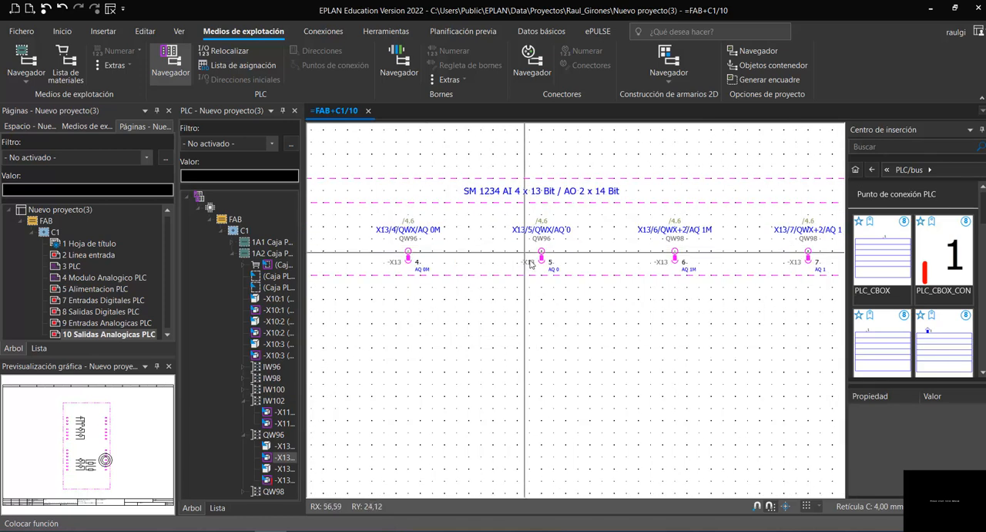
- Inspect the output channel's connection points and delete its 1A2 PLC box from page 10
scroll(530, 260, "up", 2)
scroll(563, 375, "down", 1)
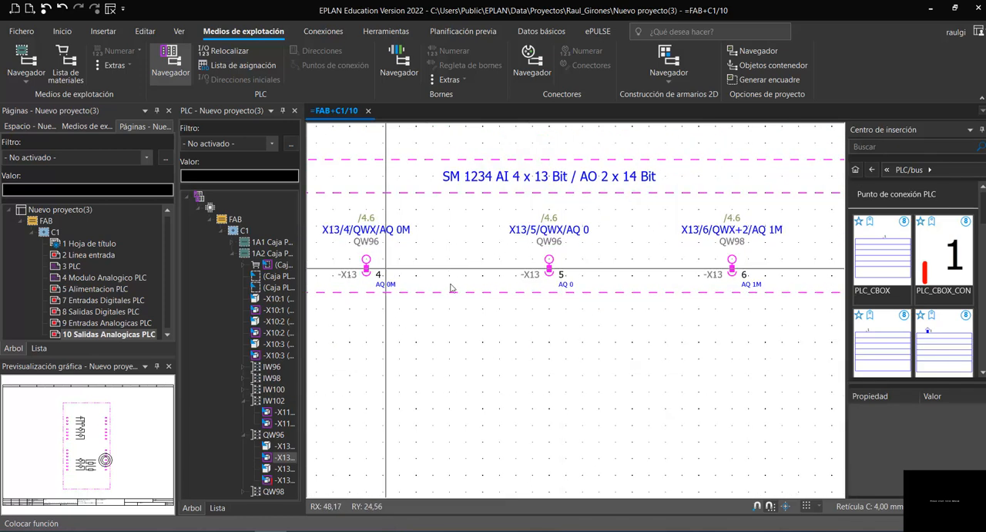
scroll(642, 299, "down", 2)
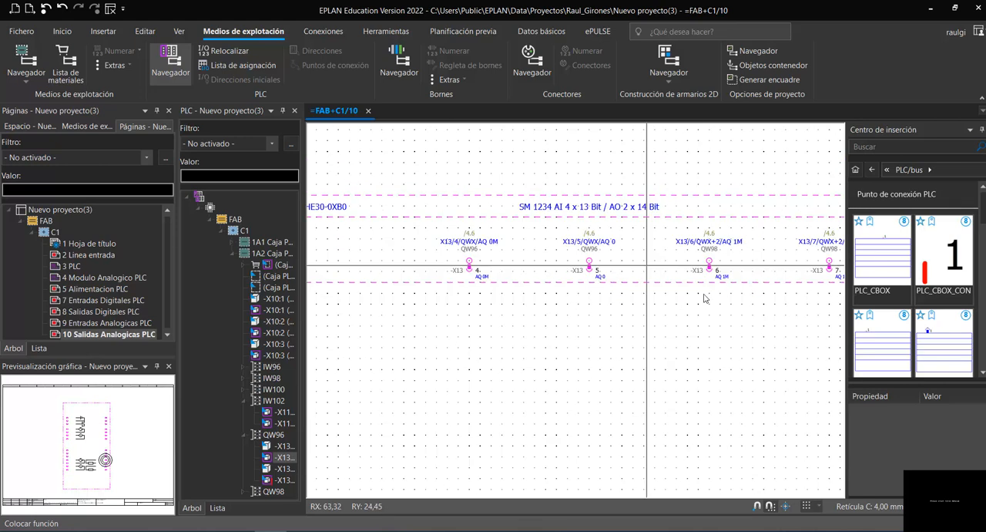
scroll(616, 308, "down", 3)
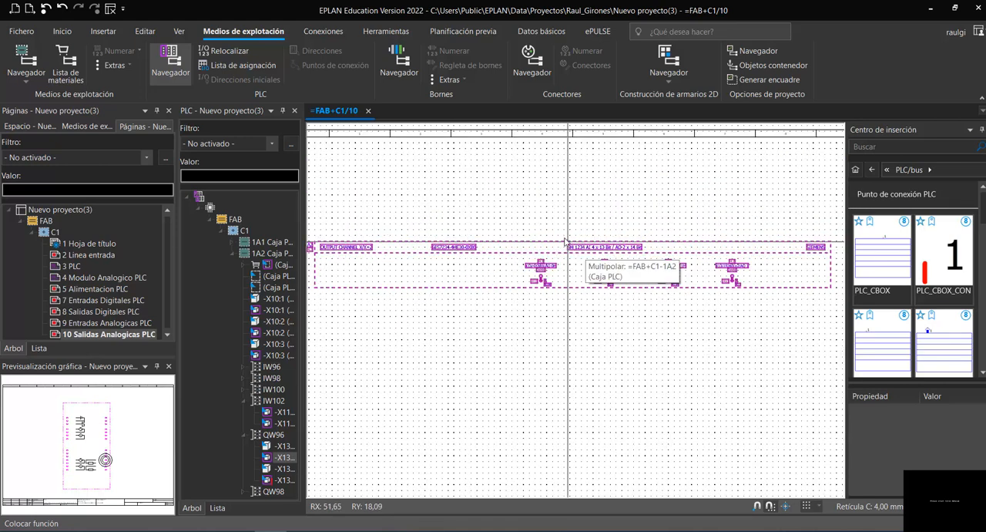
left_click(565, 242)
key("Delete")
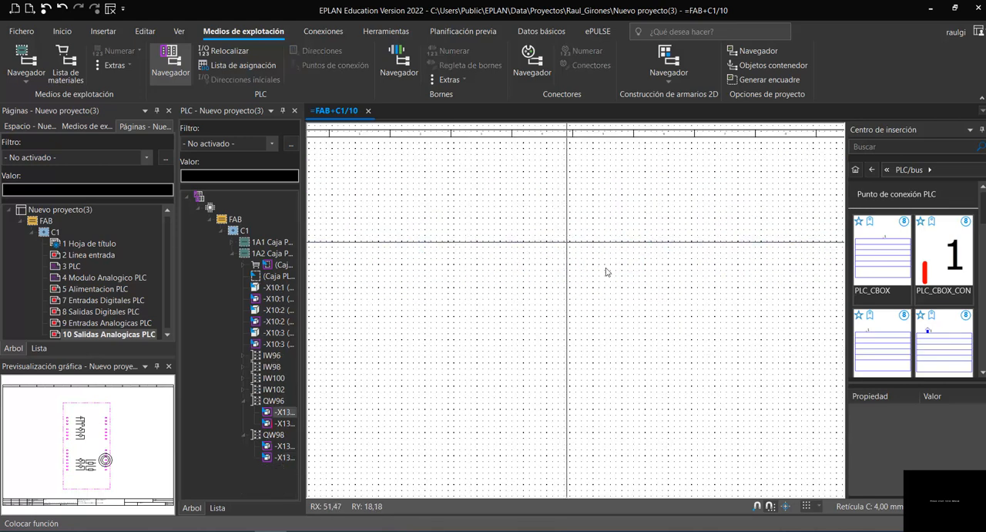
- Place a PLC_CBOX connection point symbol on page 10 at RX 32, RY 18
scroll(605, 268, "down", 1)
left_click(892, 260)
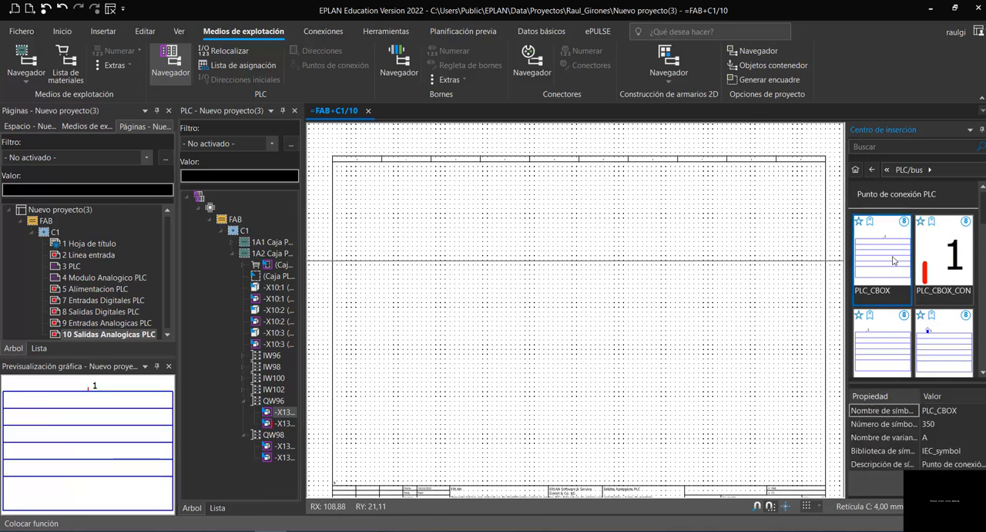
double_click(875, 260)
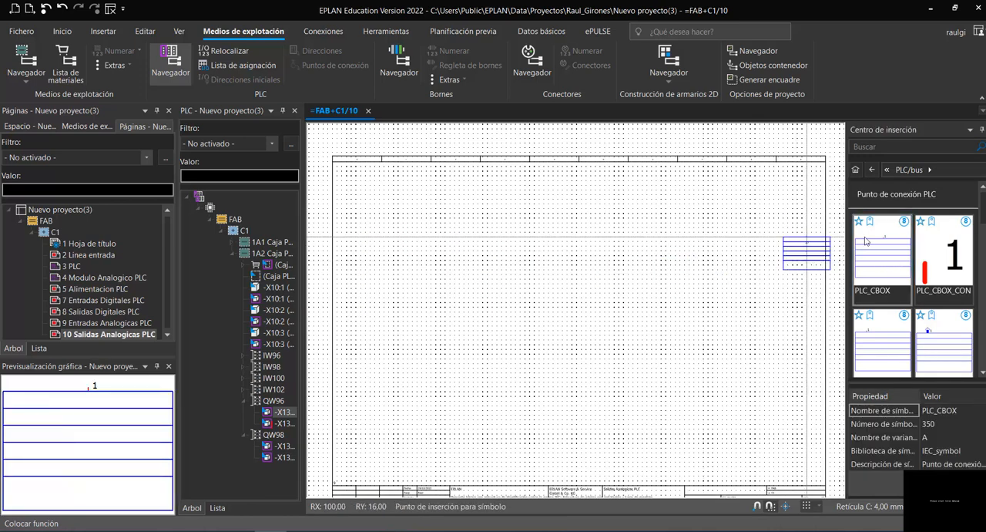
left_click(483, 246)
- Change the placed PLC_CBOX symbol to Variante C in its symbol data
left_click(503, 38)
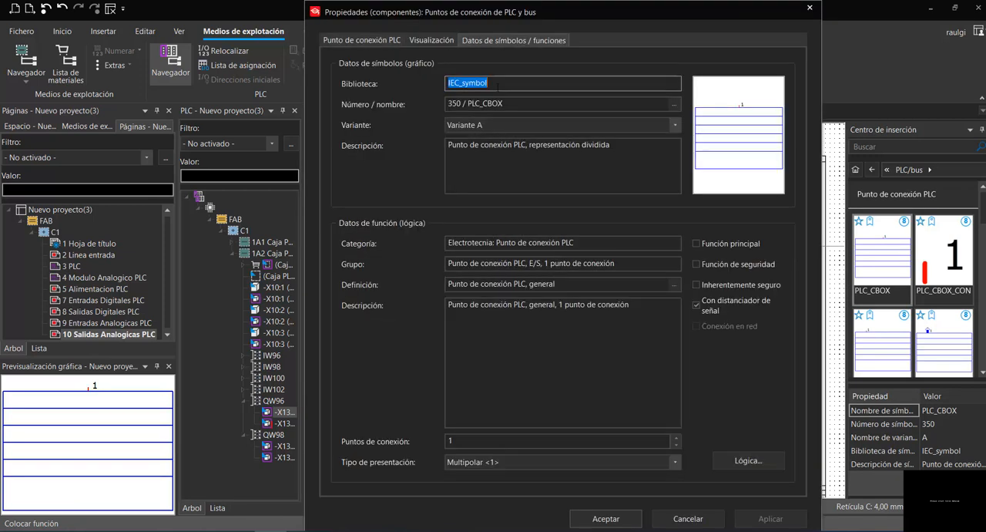
left_click(521, 123)
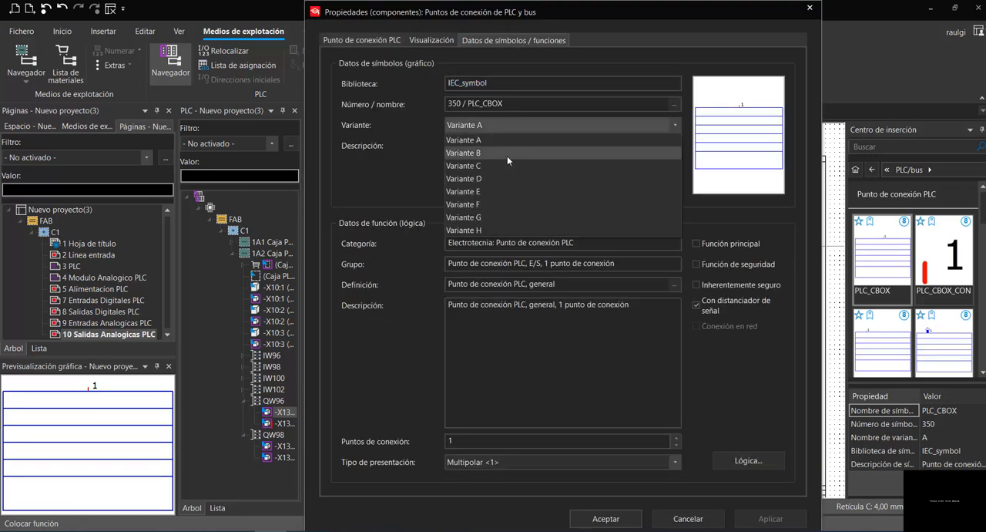
left_click(507, 154)
left_click(514, 127)
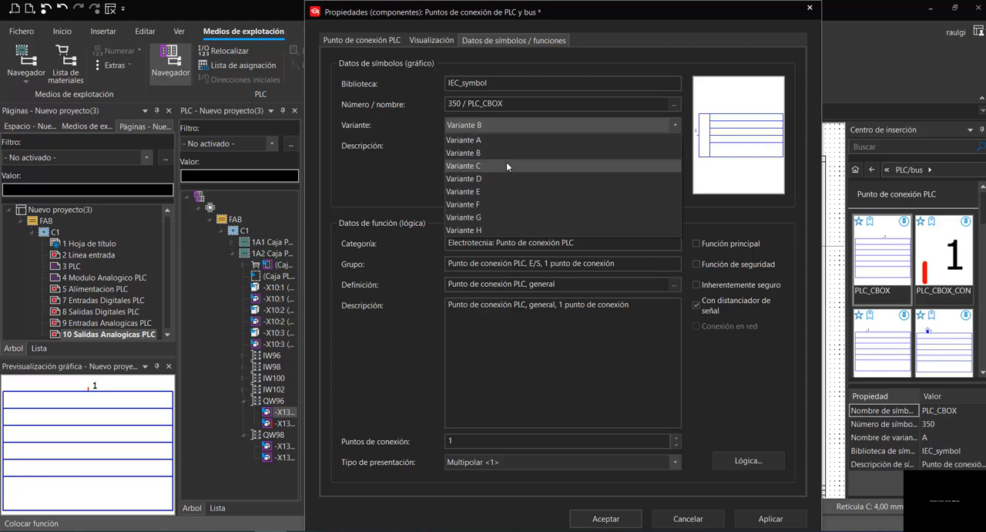
left_click(506, 163)
- Assign the placed PLC_CBOX symbol to connection point -X13:4 (QW96) of 1A2, accepting the differing function group
left_click(366, 40)
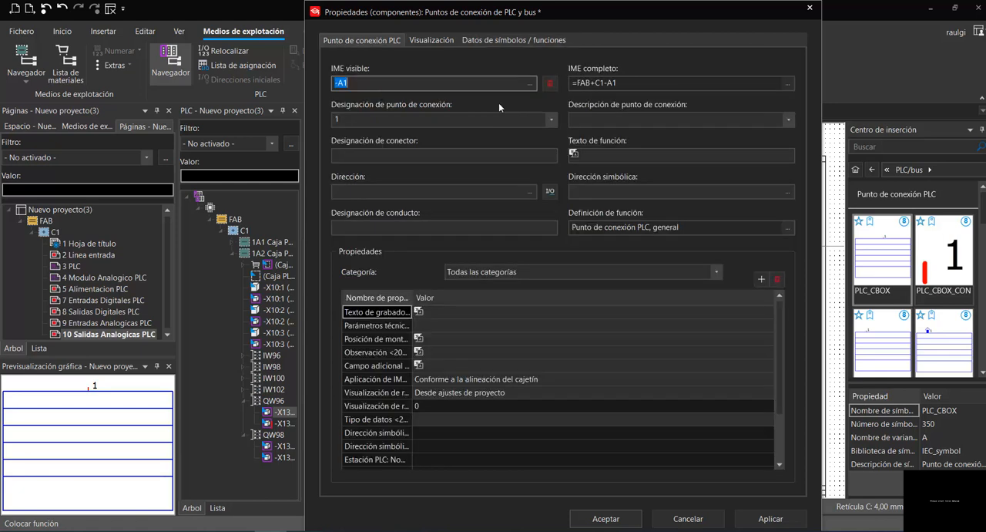
left_click(530, 83)
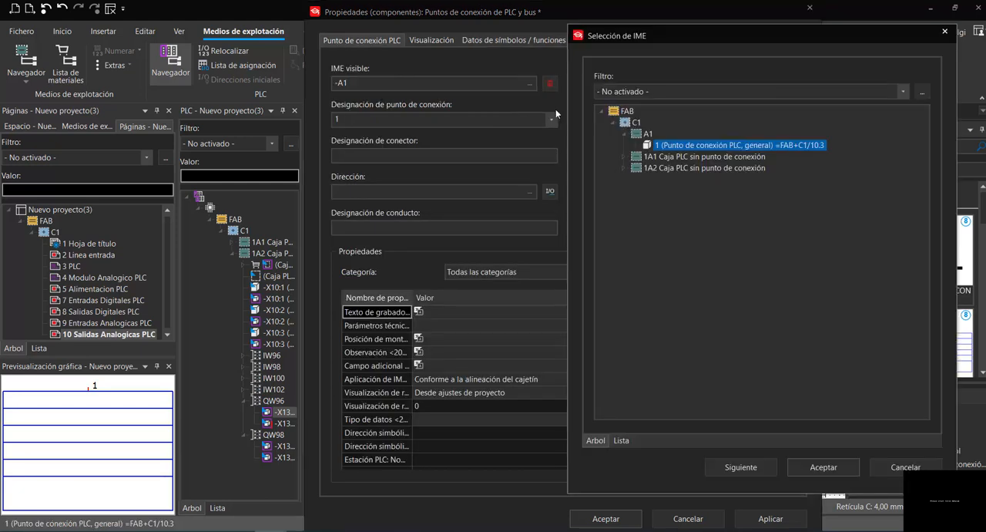
left_click(624, 166)
scroll(673, 243, "down", 1)
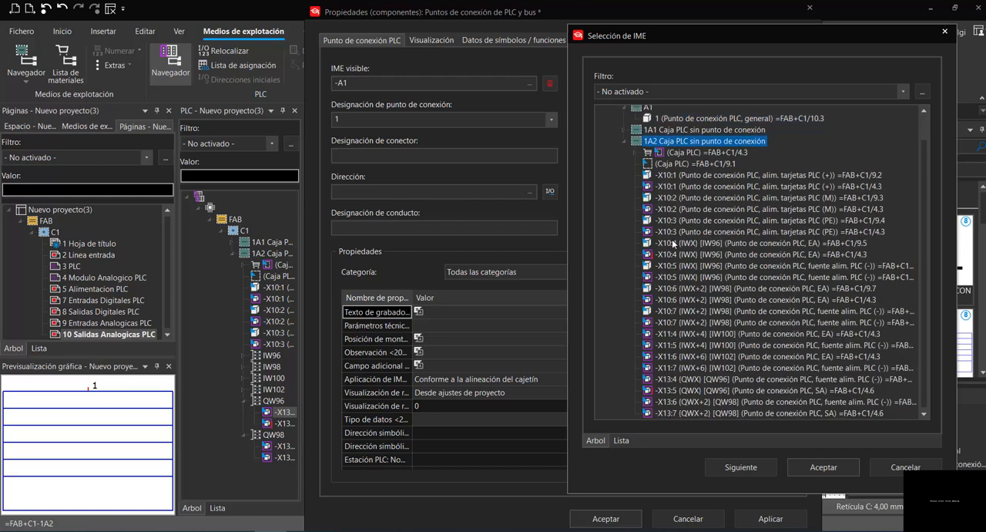
left_click(724, 380)
left_click(821, 467)
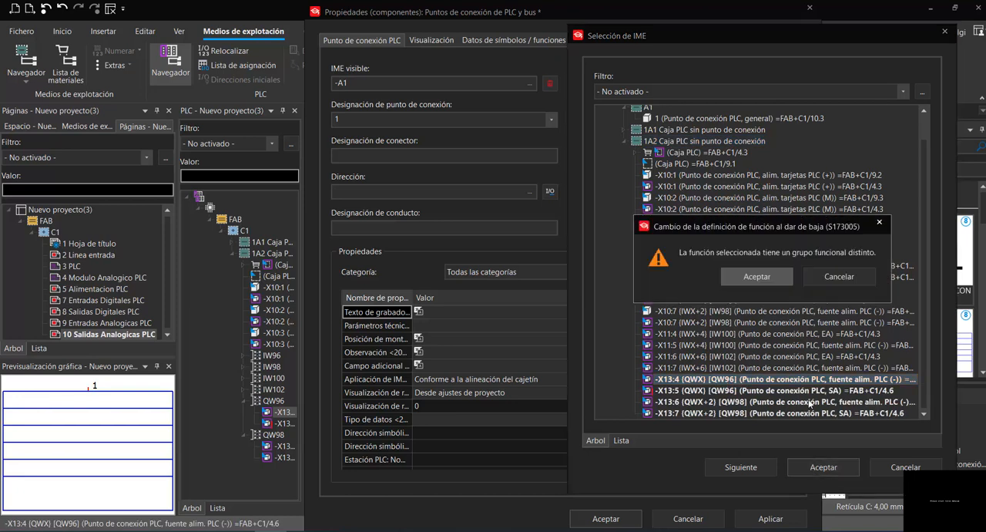
left_click(757, 276)
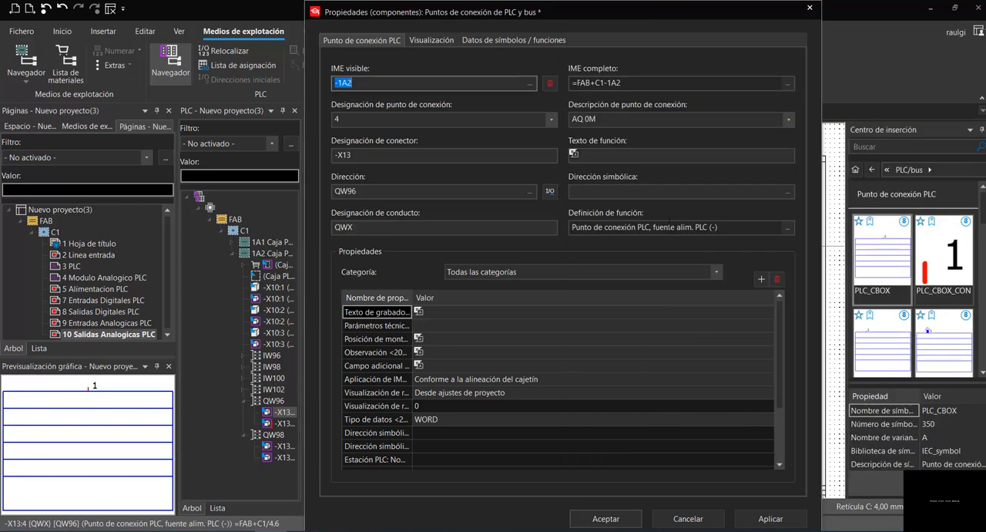
left_click(620, 519)
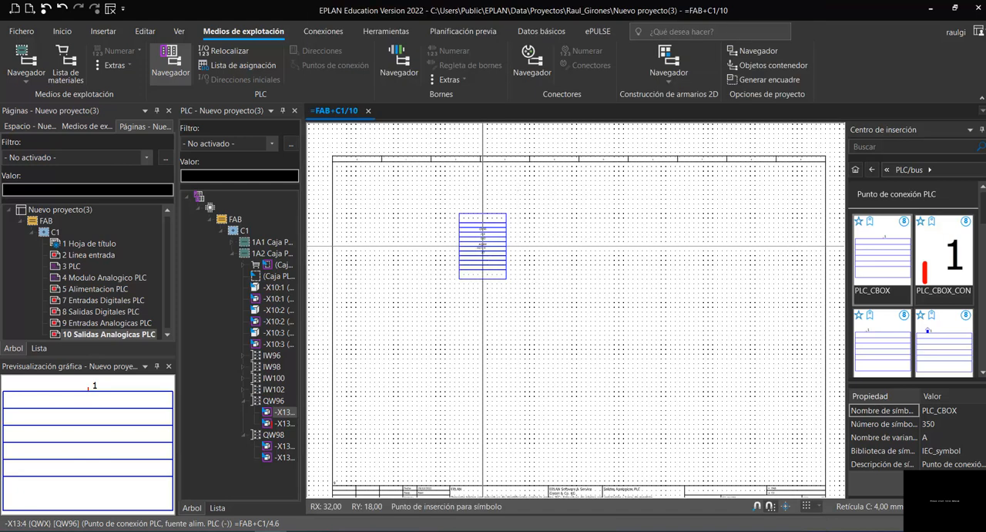
- Place a second PLC_CBOX symbol on page 10 at RX 44, RY 11 and set it to Variante C
left_click(482, 214)
scroll(543, 216, "up", 2)
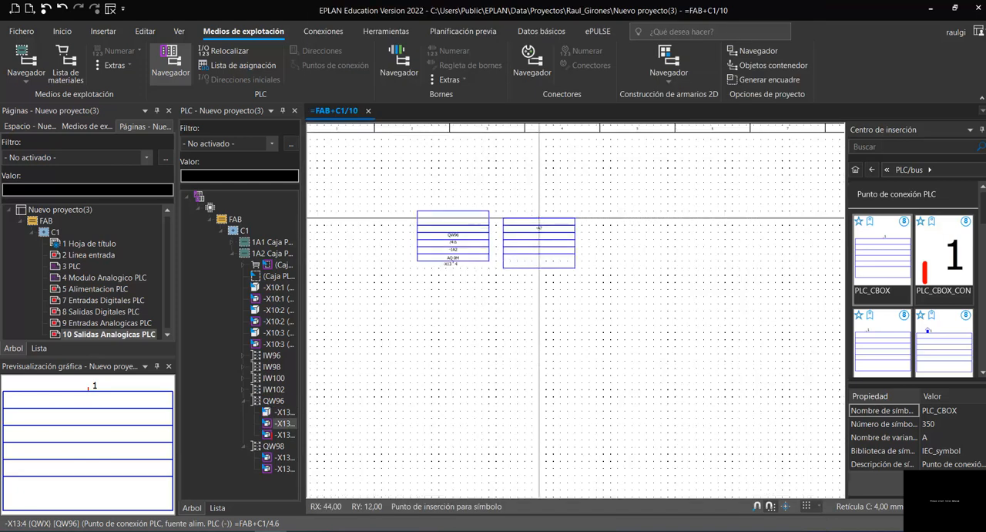
left_click(540, 210)
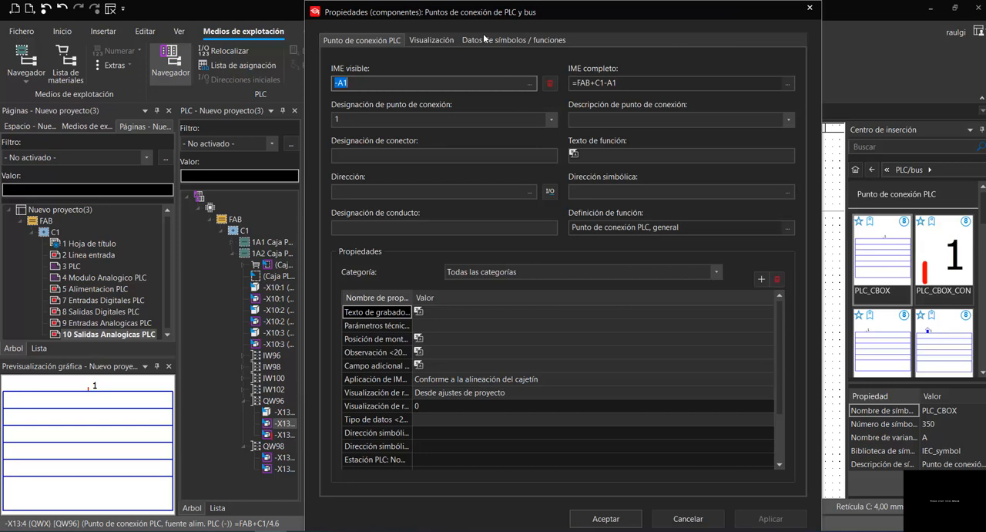
left_click(484, 39)
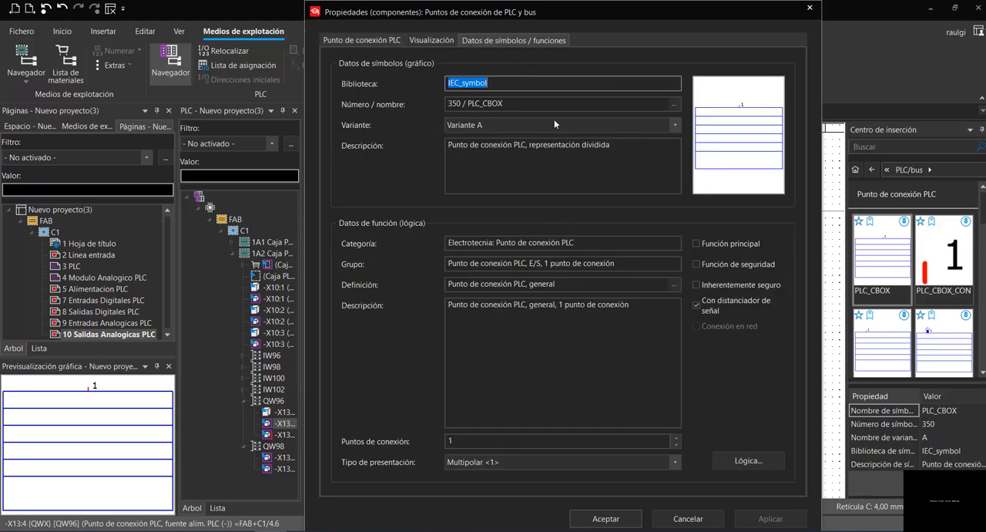
left_click(556, 124)
left_click(362, 40)
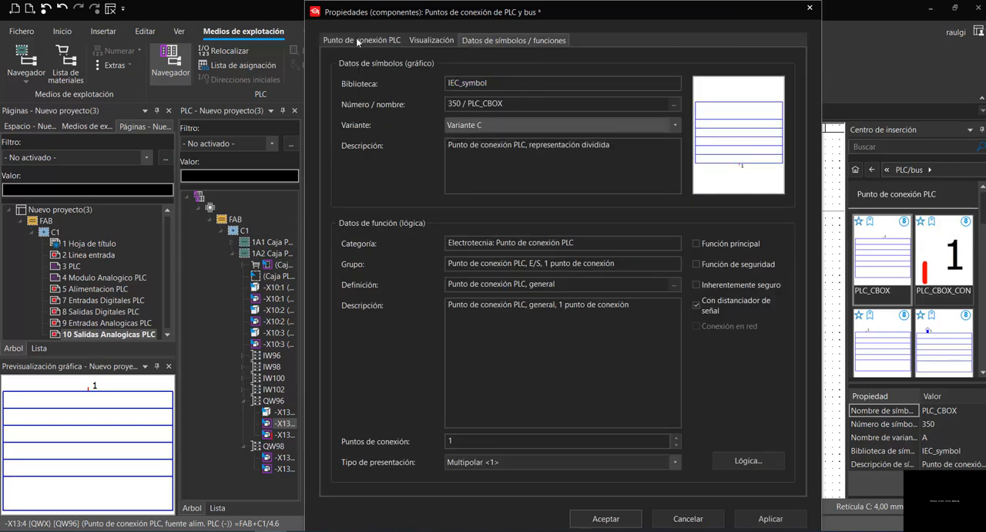
- Assign the second PLC_CBOX symbol to the page 4 connection point -X13:4 (QW96) of 1A2
left_click(361, 39)
left_click(529, 83)
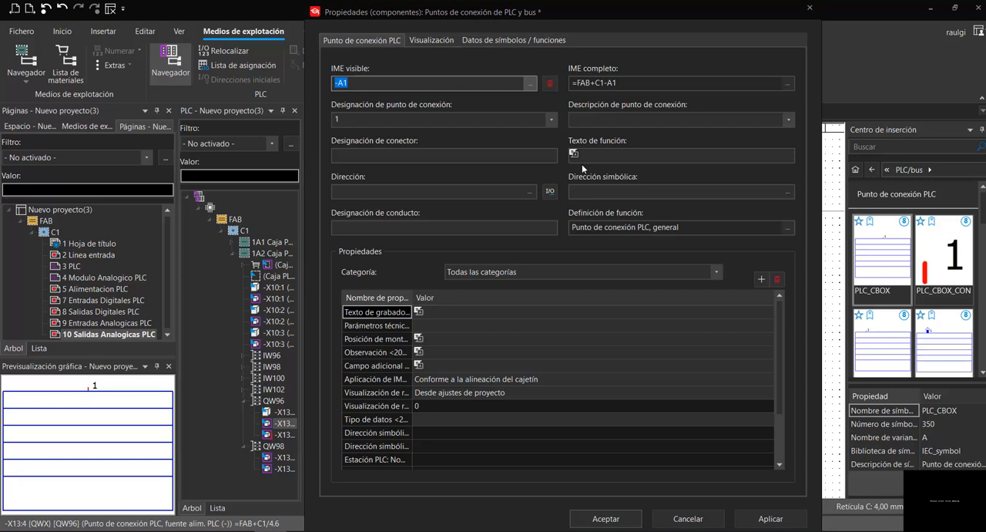
left_click(625, 167)
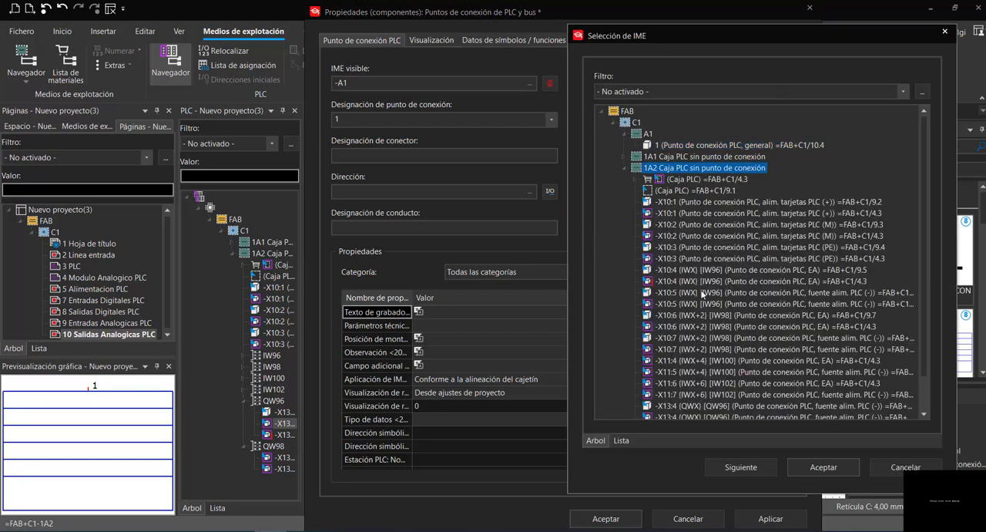
scroll(751, 367, "down", 1)
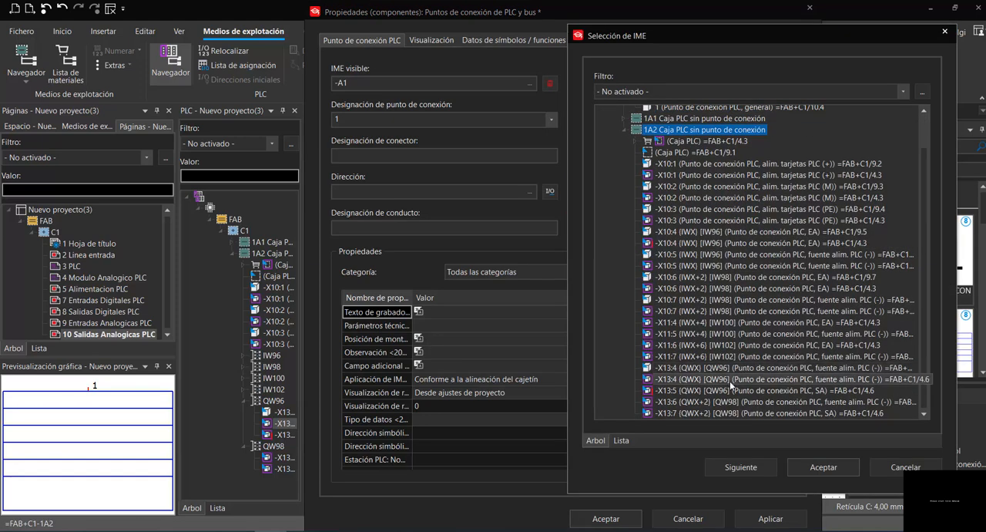
left_click(730, 381)
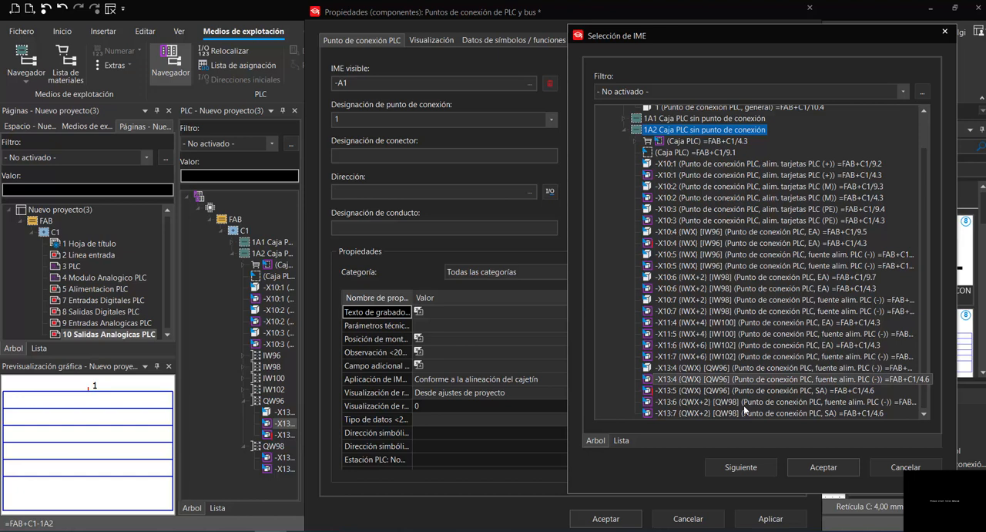
left_click(813, 468)
left_click(759, 276)
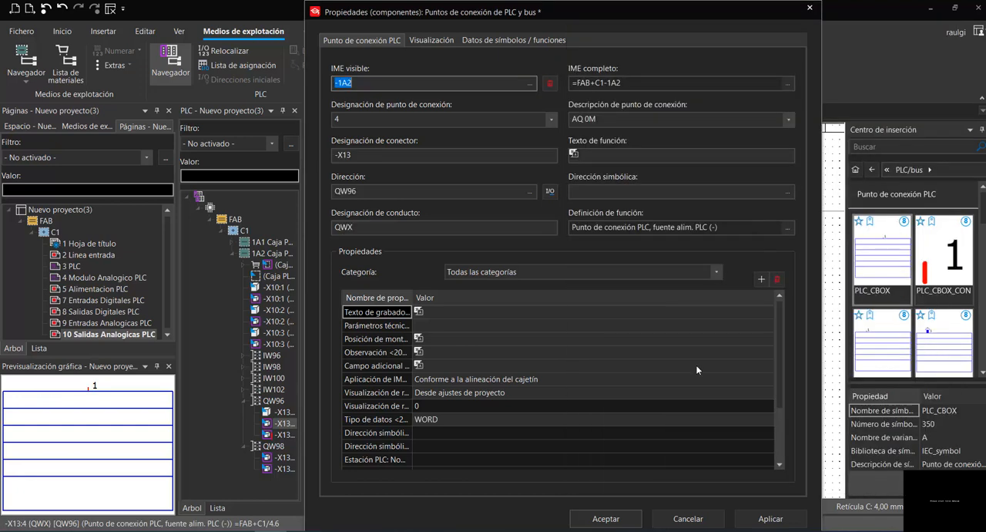
left_click(605, 519)
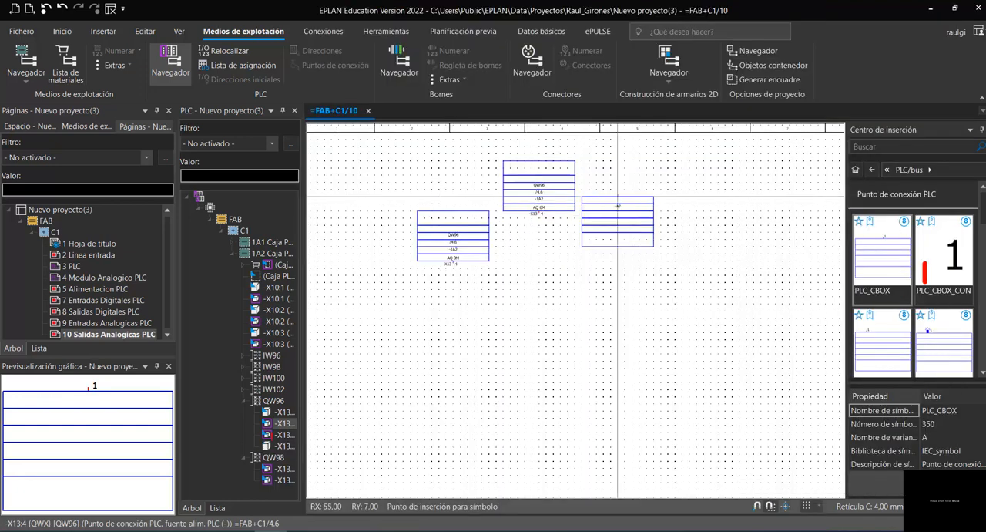
- End symbol placement and move the second symbol down beside the first one, level with it at RY 18
scroll(632, 239, "up", 1)
key("Escape")
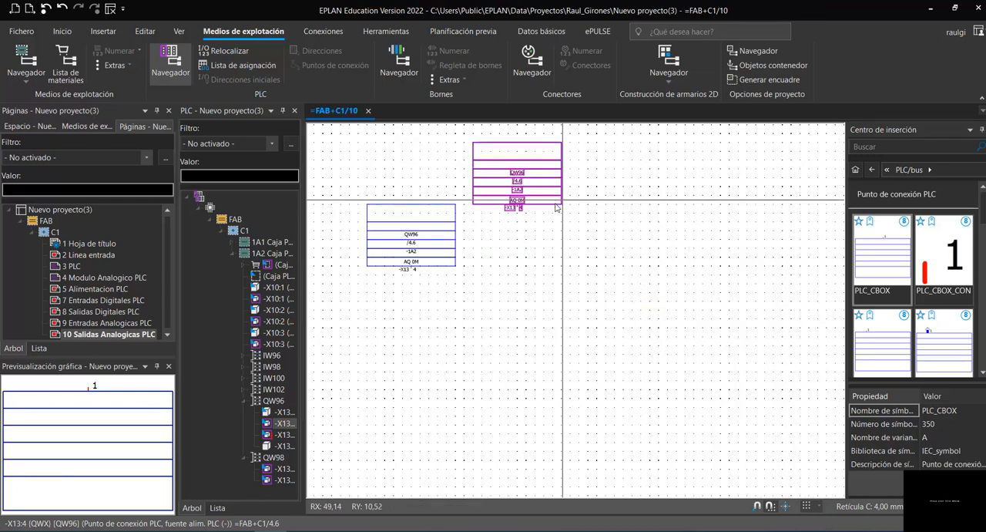
left_click_drag(562, 251, 563, 266)
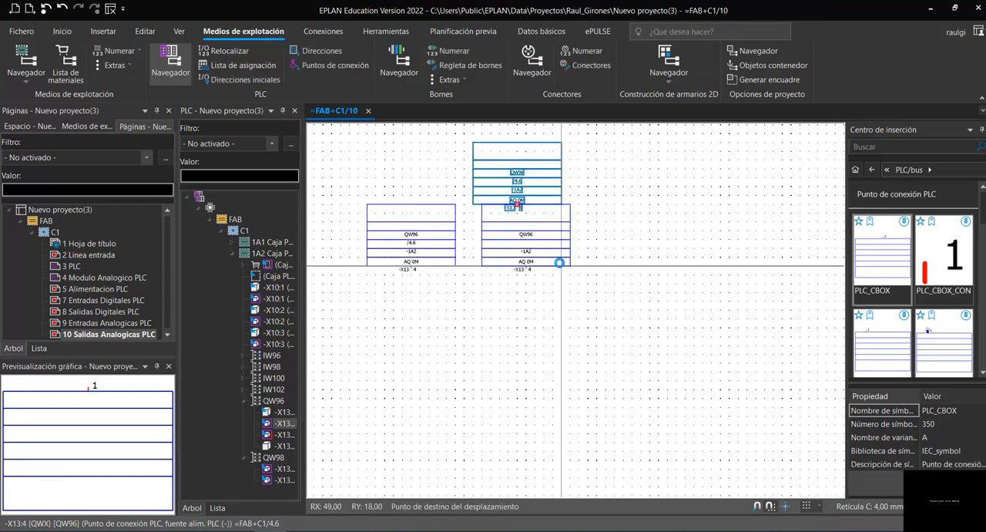
left_click(592, 318)
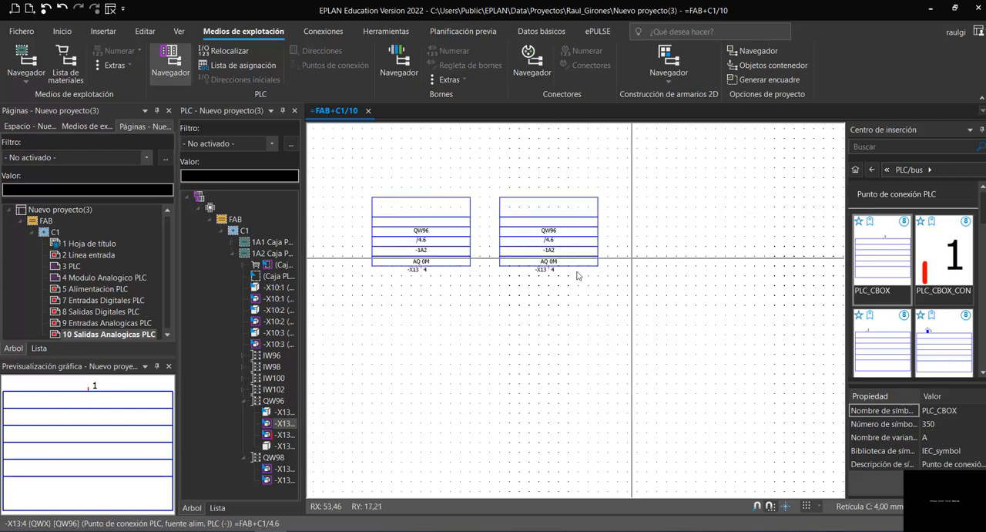
- Review the 1A2 connection points offered in the second symbol's IME selection, leaving its assignment as it is
scroll(484, 266, "up", 1)
left_click(583, 268)
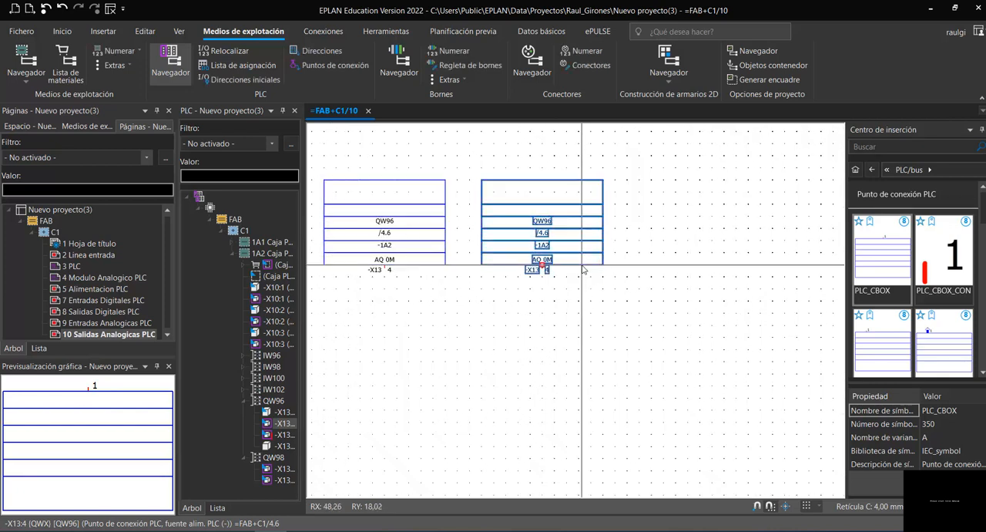
double_click(565, 186)
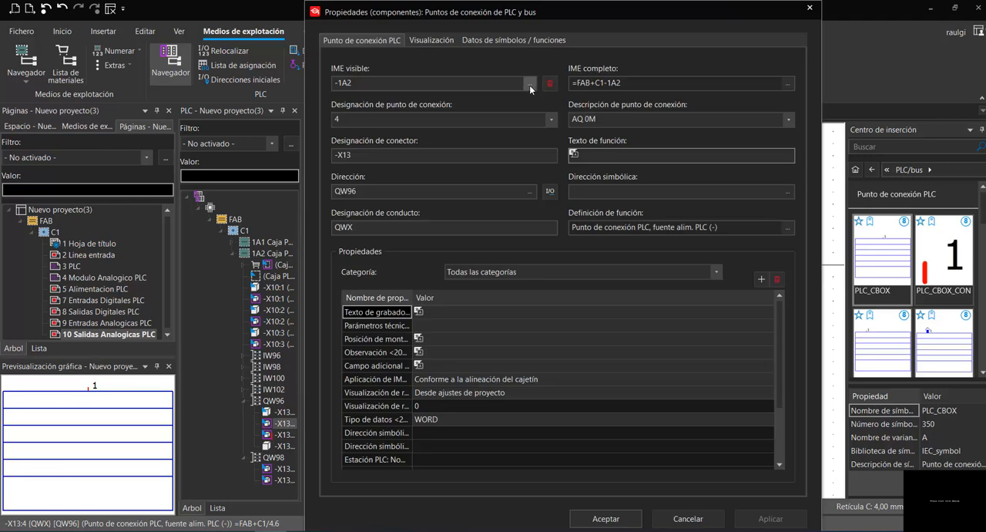
left_click(529, 83)
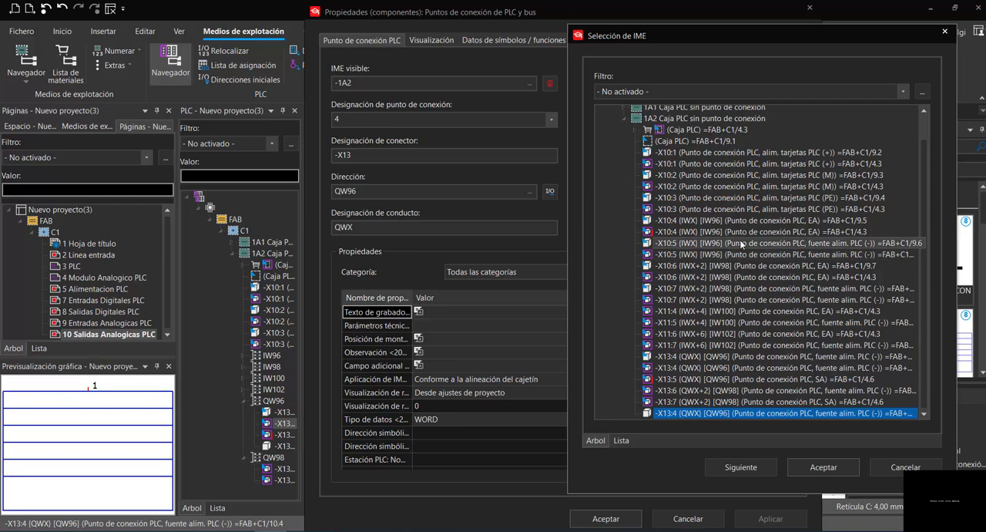
key("Escape")
key("Escape")
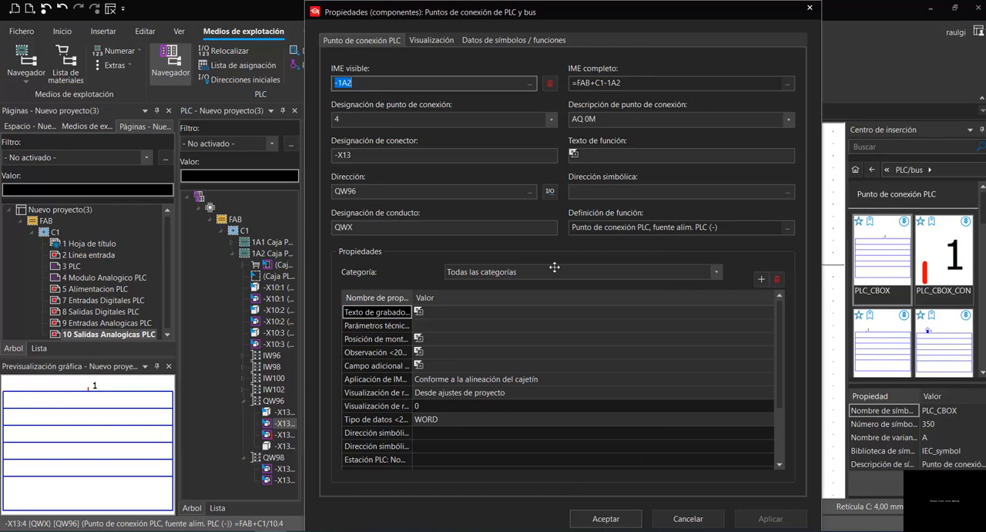
scroll(372, 285, "up", 1)
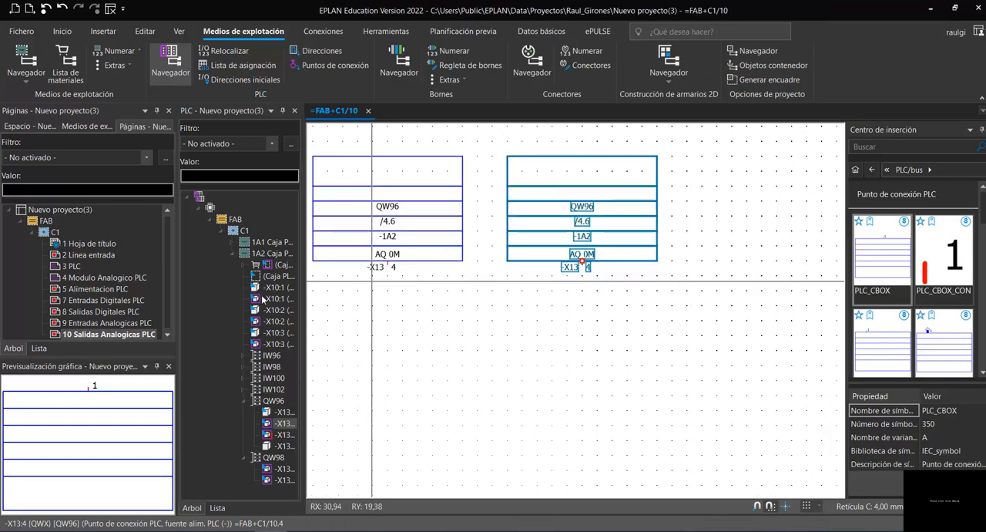
- Examine the 1A2 input connection points and cross-references on page 4 Modulo Analogico PLC and page 9 Entradas Analogicas PLC
double_click(77, 277)
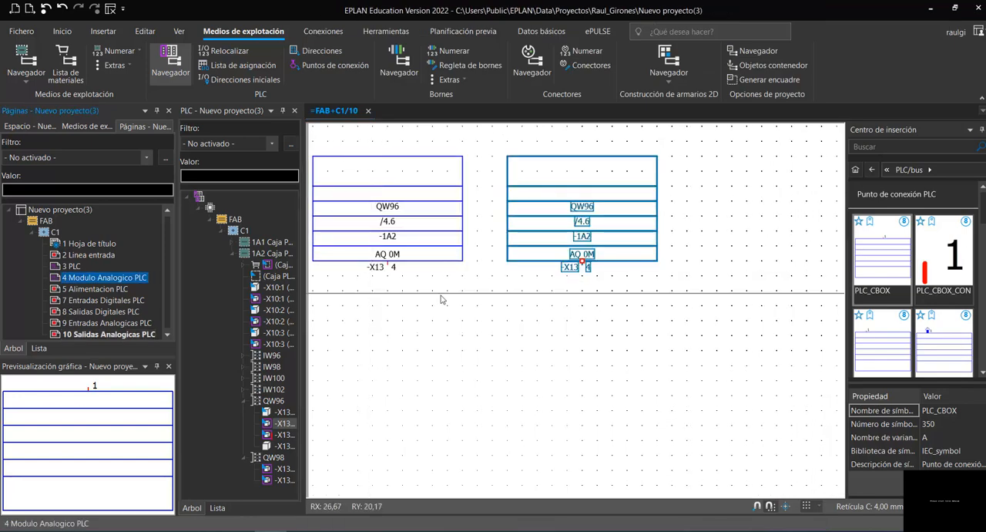
scroll(563, 235, "down", 1)
scroll(603, 369, "up", 1)
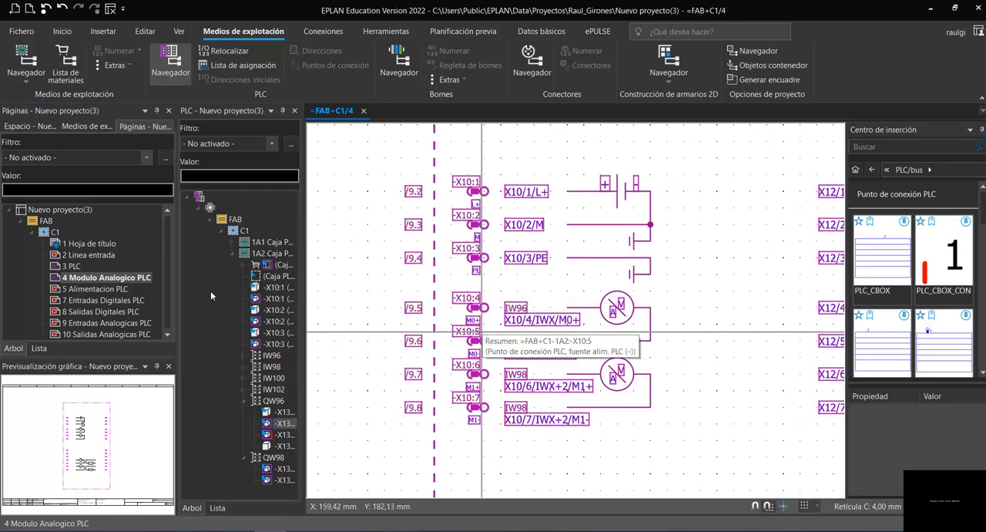
left_click(91, 323)
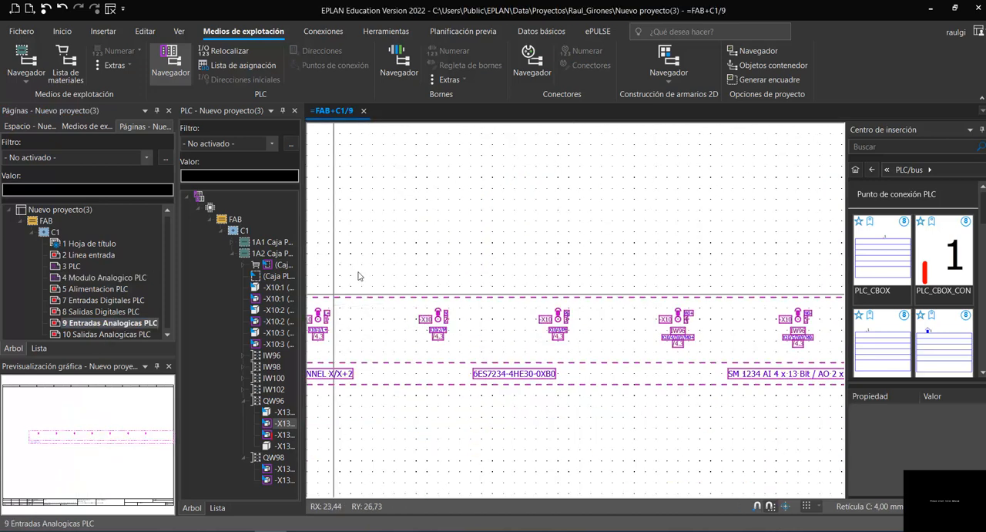
scroll(358, 276, "down", 3)
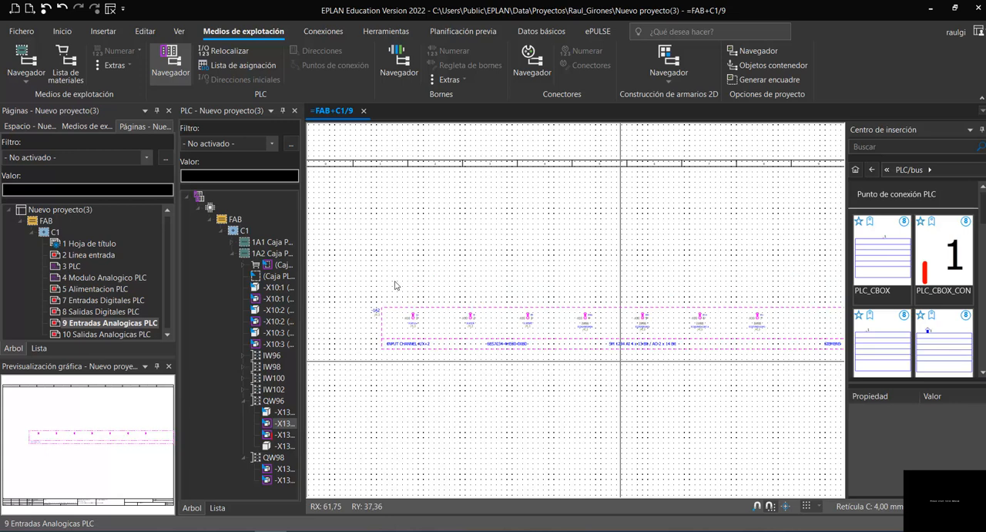
scroll(357, 284, "down", 1)
scroll(475, 325, "up", 1)
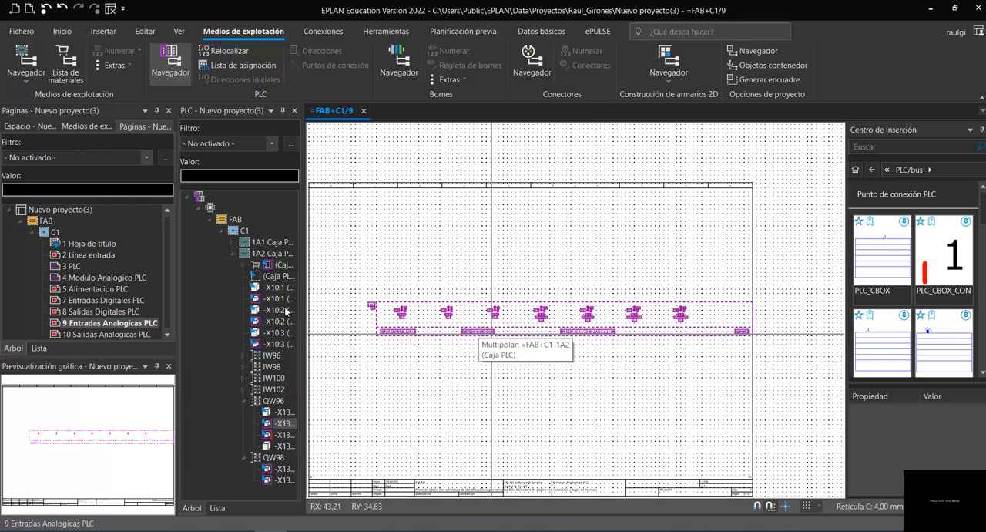
- Compare the two QW96 symbols on page 10 with the X13 output cross-references on page 4
left_click(121, 333)
scroll(413, 200, "up", 3)
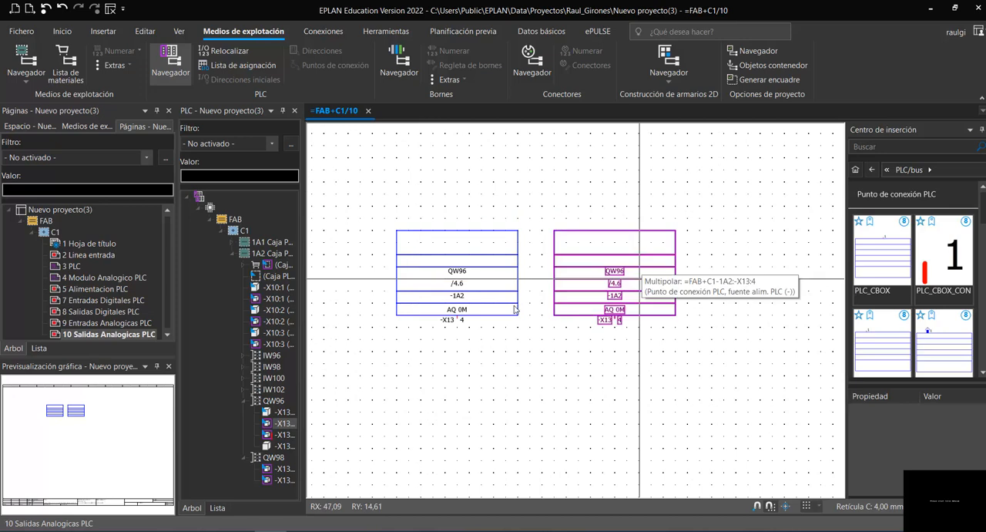
left_click(67, 277)
scroll(560, 410, "down", 4)
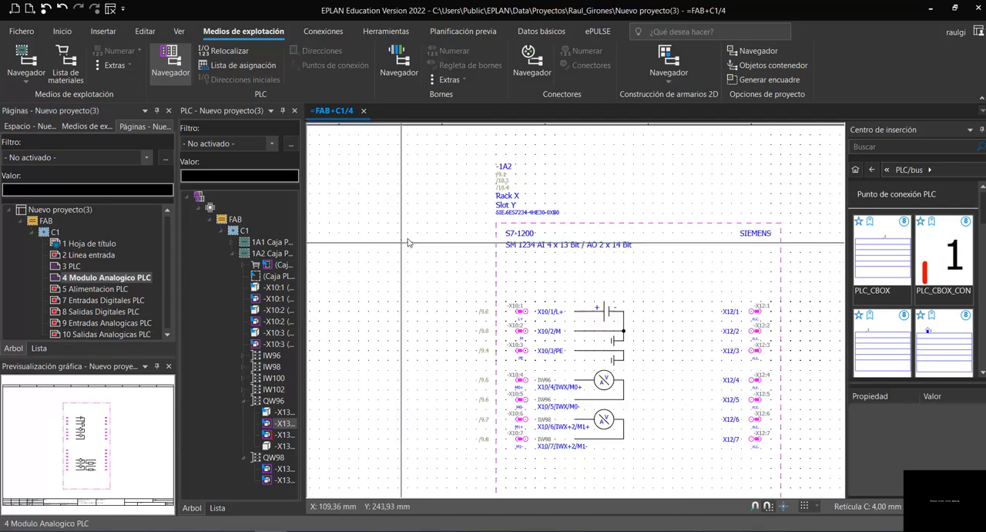
scroll(559, 410, "up", 5)
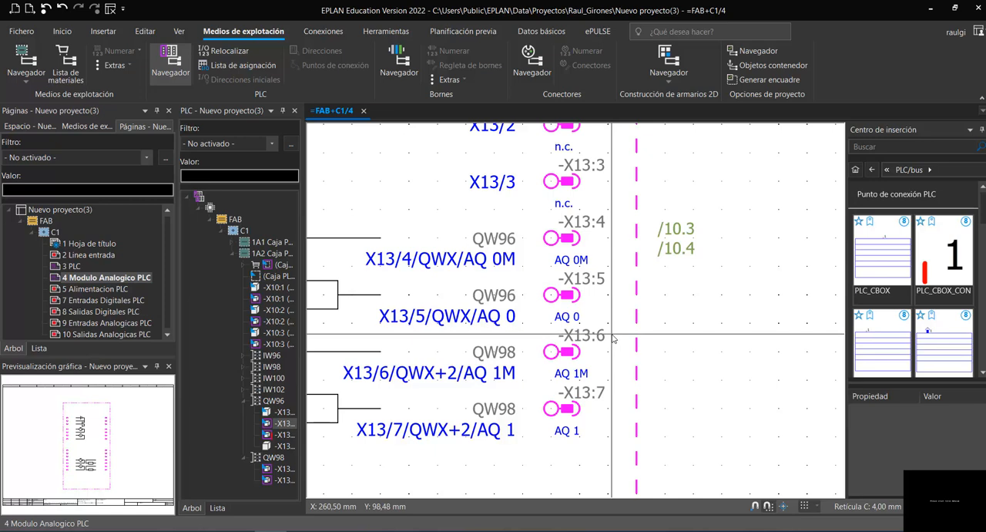
- On page 10 Salidas Analogicas PLC, check the first QW96 symbol's assignment in its IME selection and keep connection point -X13:4
double_click(120, 334)
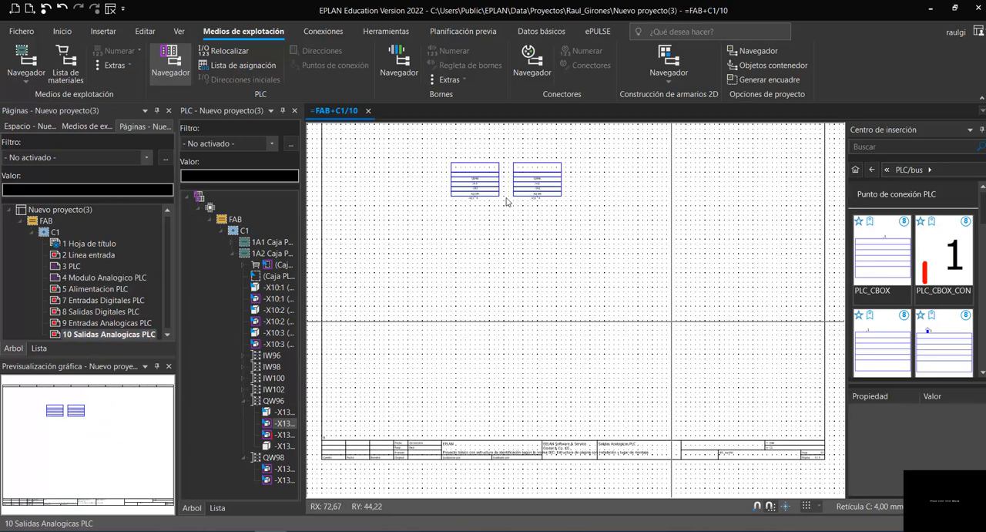
scroll(466, 190, "up", 4)
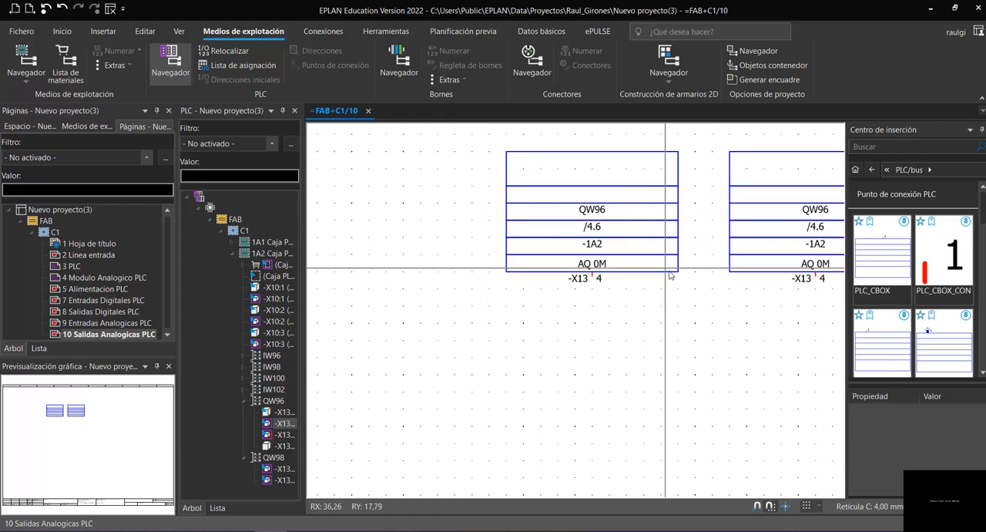
left_click(669, 271)
double_click(671, 274)
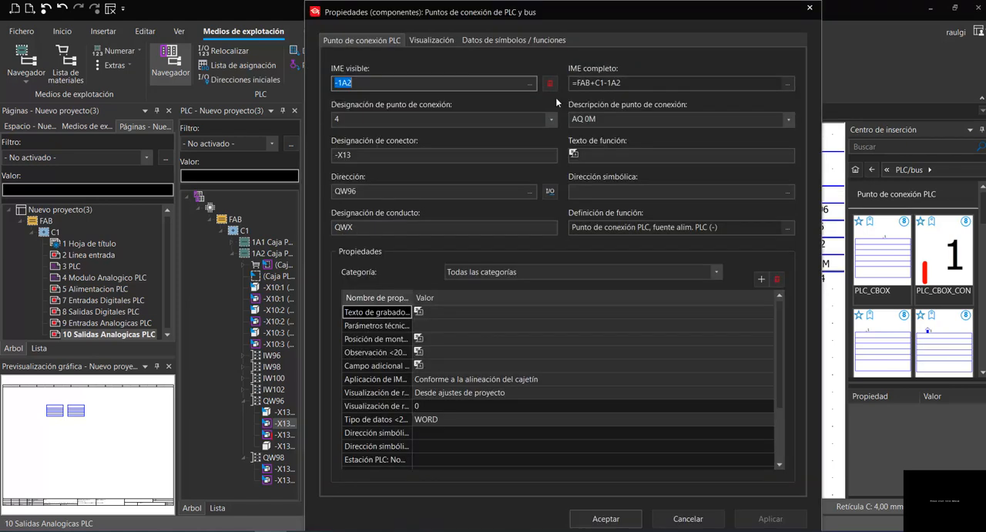
left_click(531, 82)
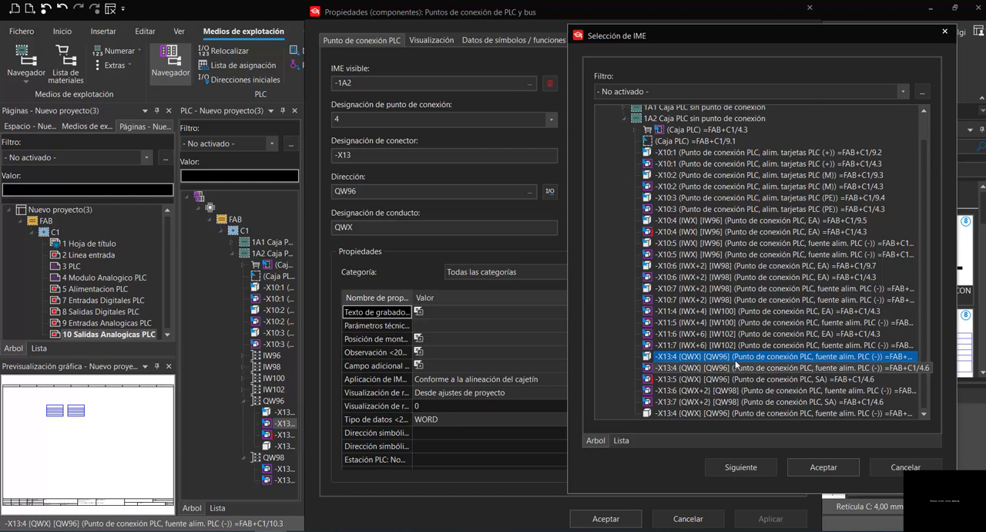
key("Return")
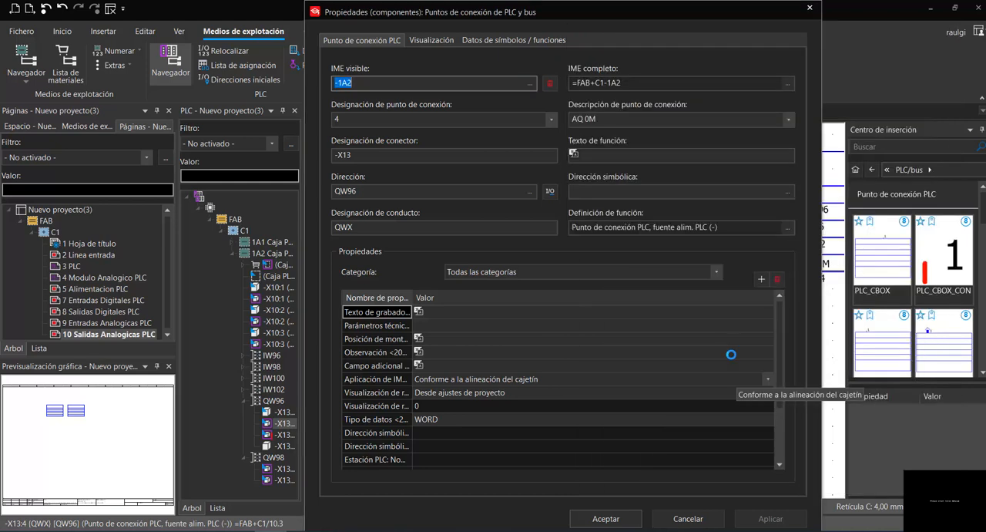
key("Return")
- Reassign the second QW96 symbol on page 10 to 1A2 connection point -X13:5 (QWX), accepting the different function group
left_click(752, 272)
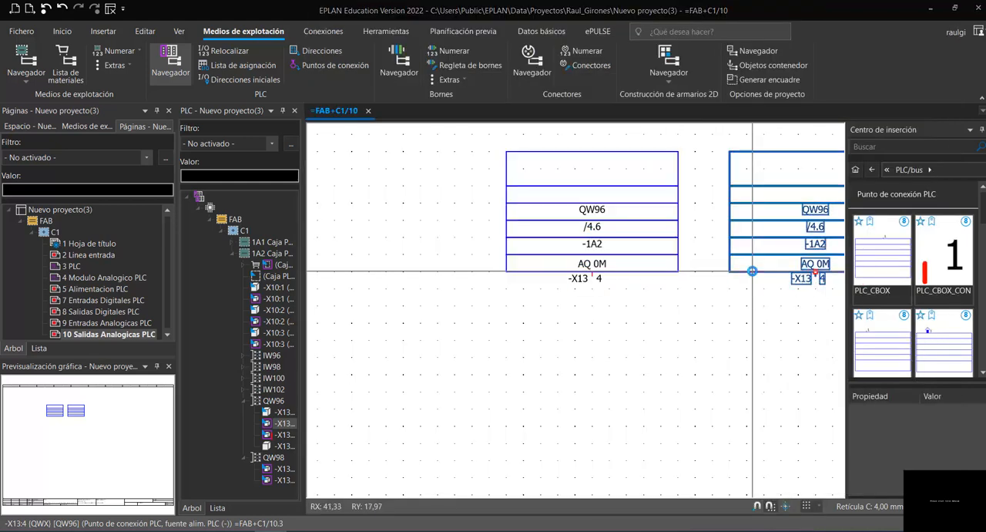
double_click(742, 267)
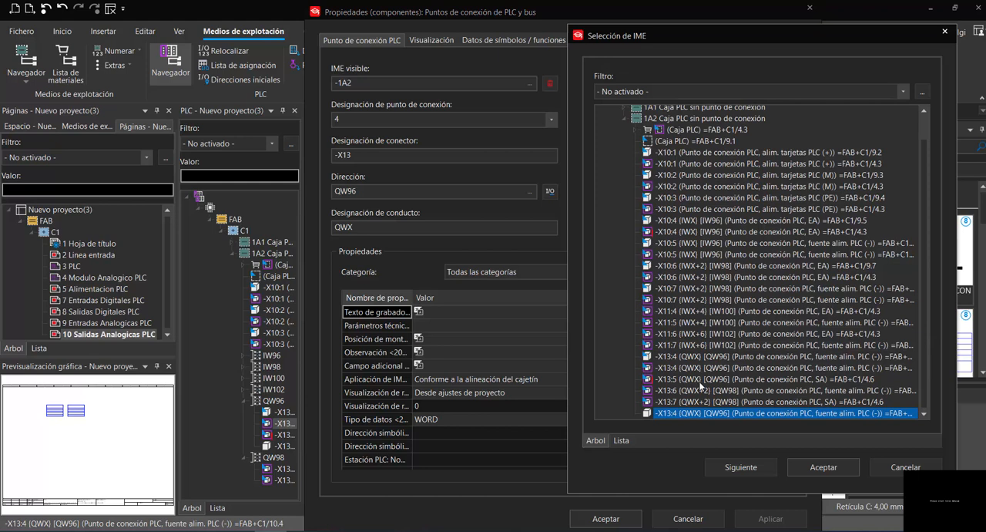
left_click(700, 379)
left_click(813, 468)
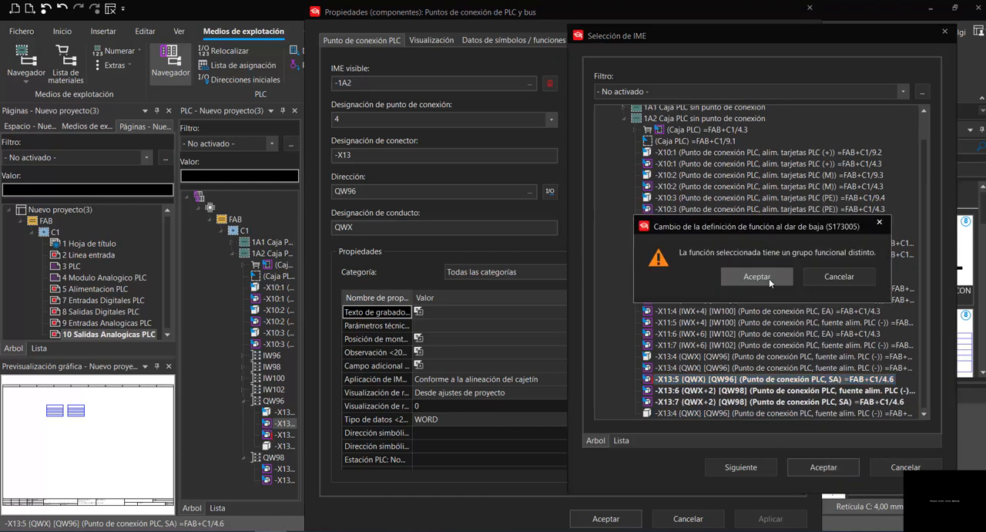
left_click(769, 287)
key("Return")
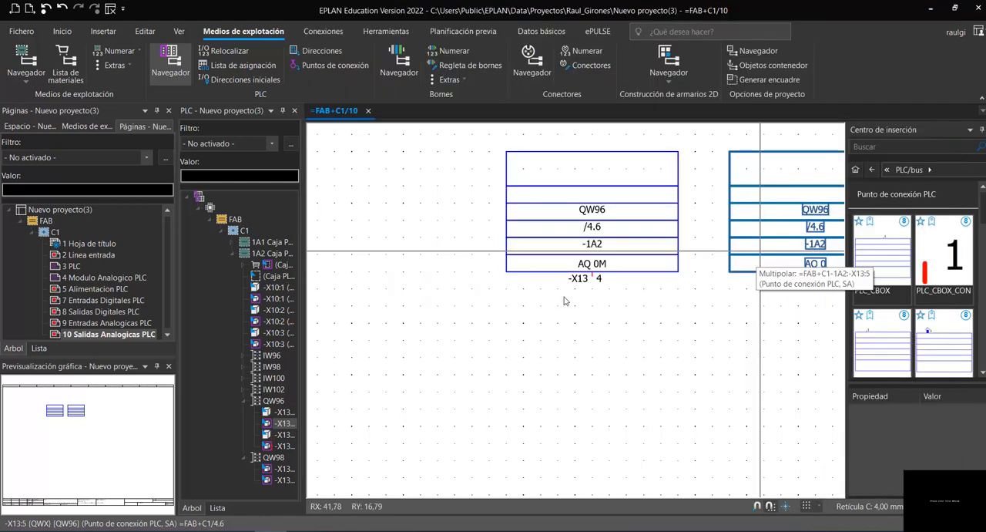
- Examine the two output symbols on page 10 and compare them with the input layout on page 9 Entradas Analogicas PLC
scroll(462, 312, "down", 1)
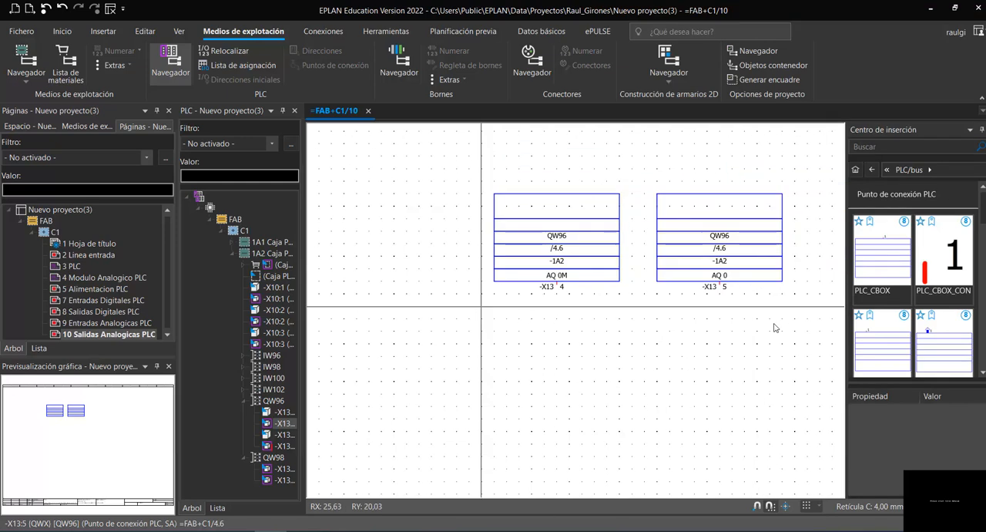
scroll(775, 326, "up", 1)
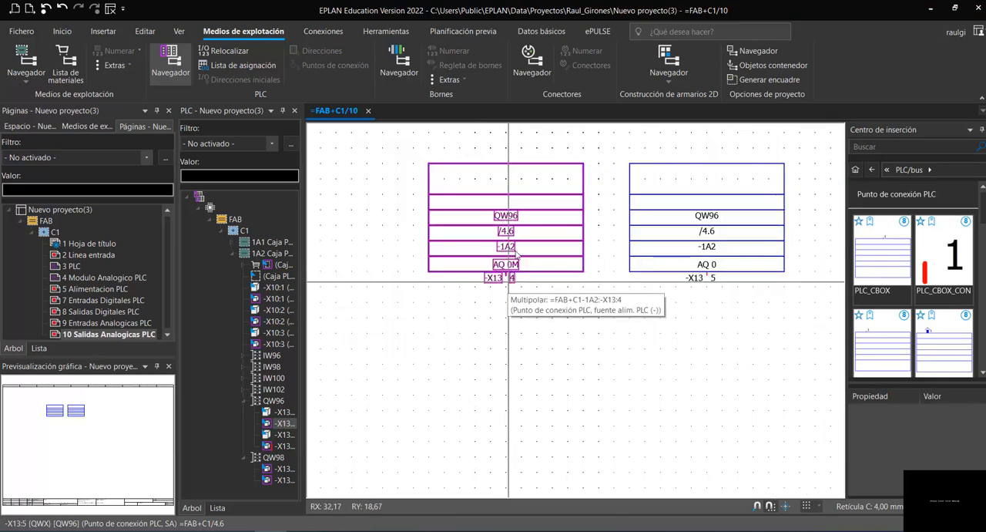
scroll(515, 266, "up", 1)
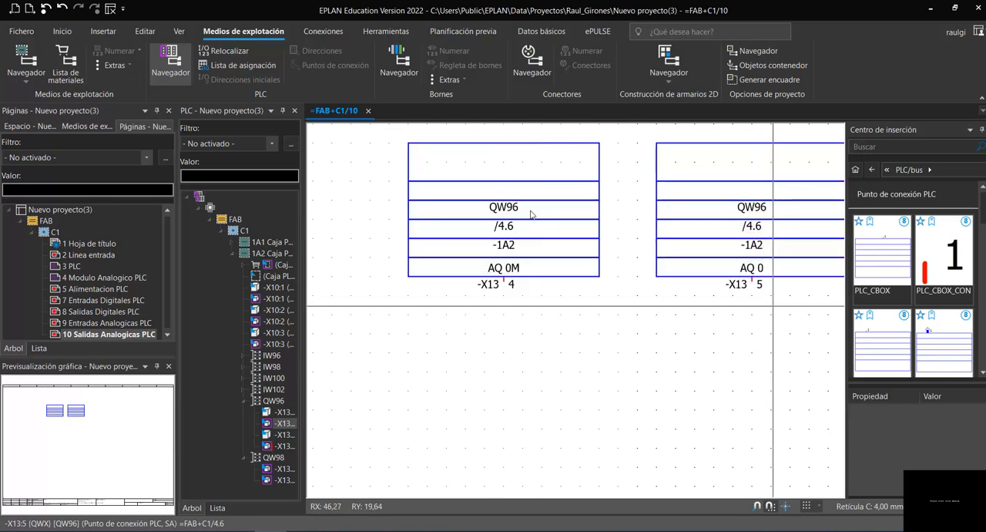
scroll(571, 313, "down", 2)
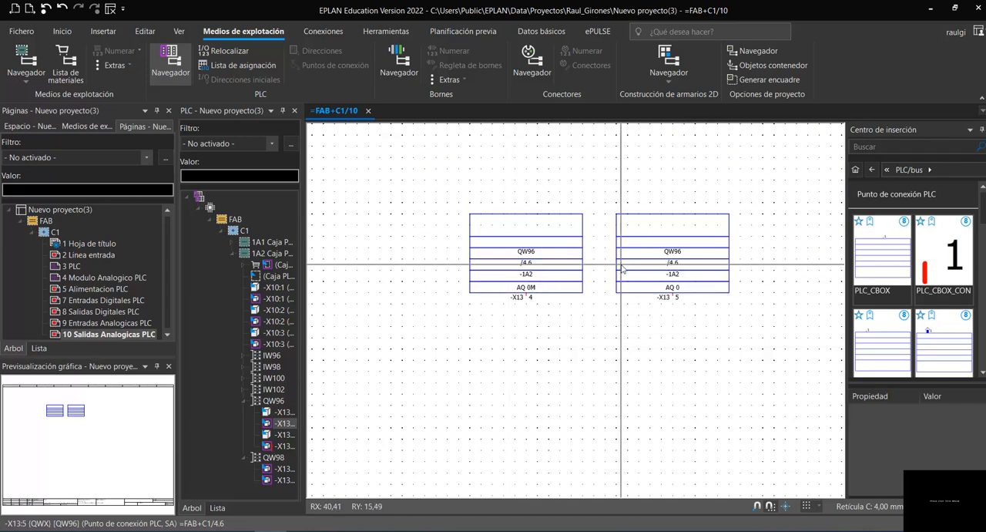
scroll(620, 266, "down", 1)
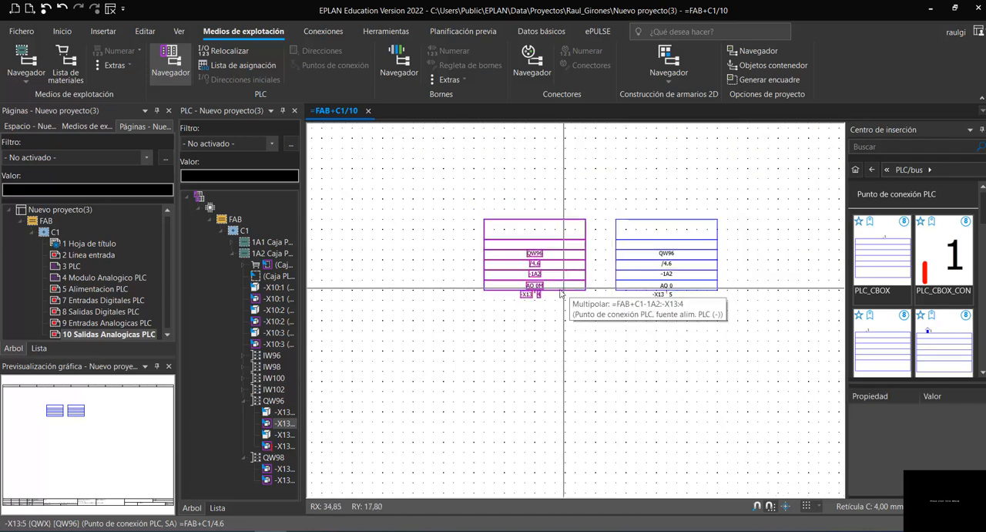
left_click(114, 322)
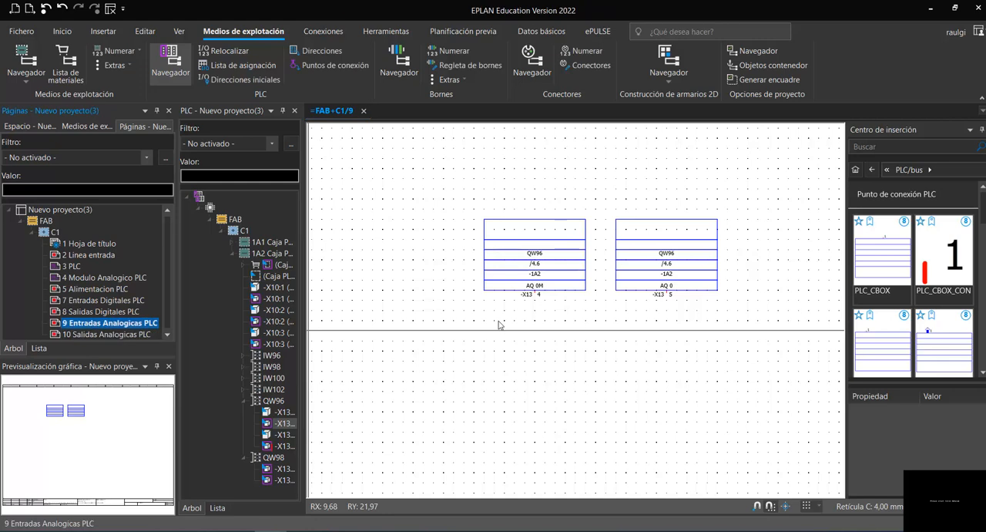
scroll(413, 299, "down", 2)
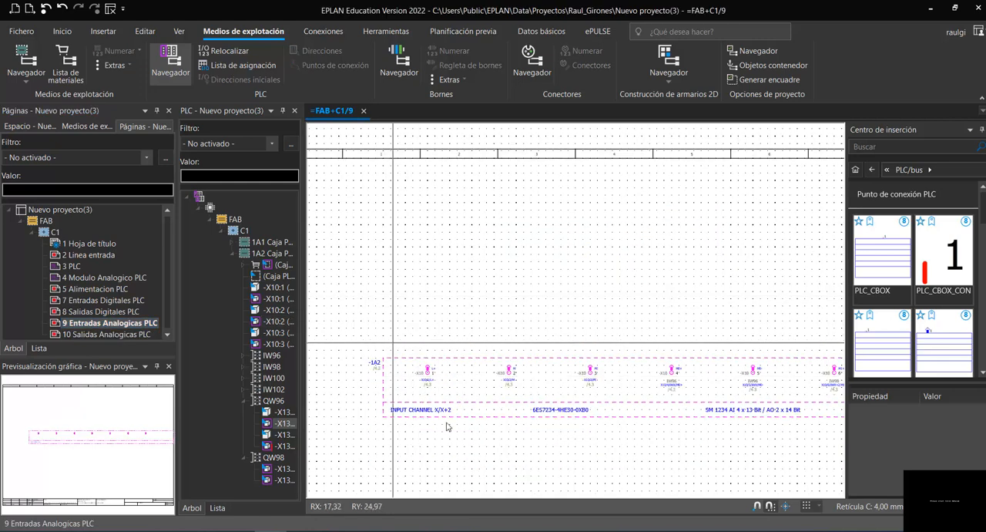
left_click(114, 335)
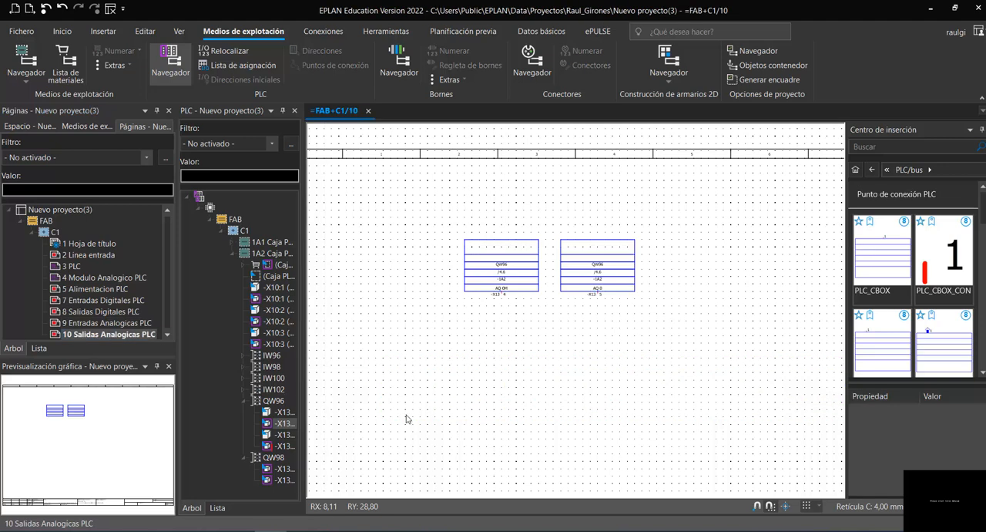